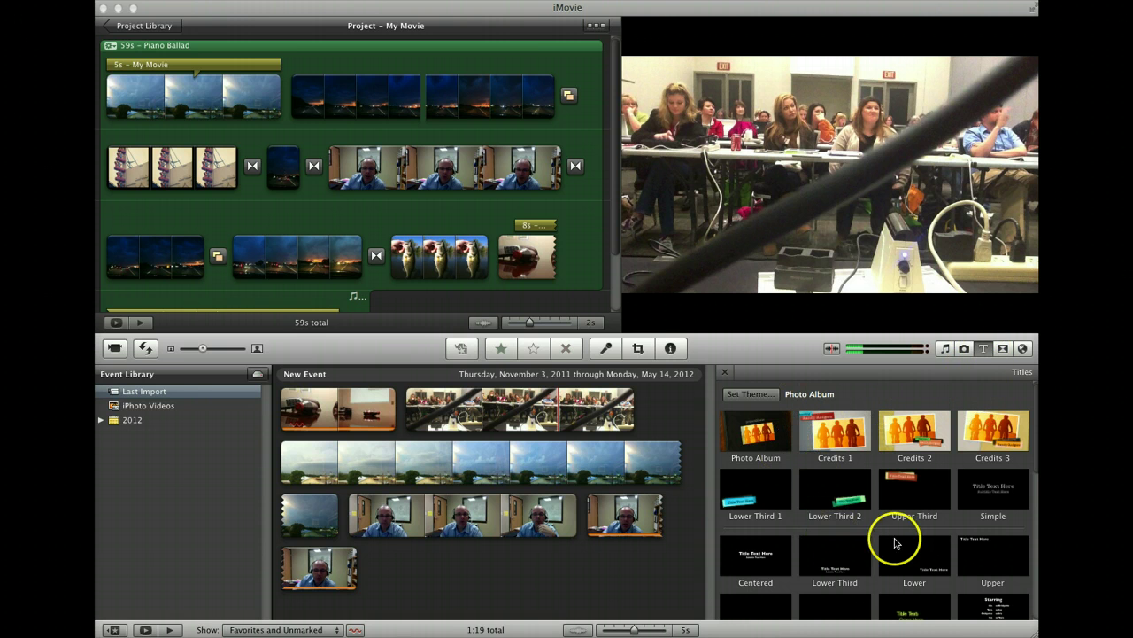
Step: Preview the Upper Third, Pixie Dust and Organic Main title styles in the Titles browser
scroll(931, 535, down, 5)
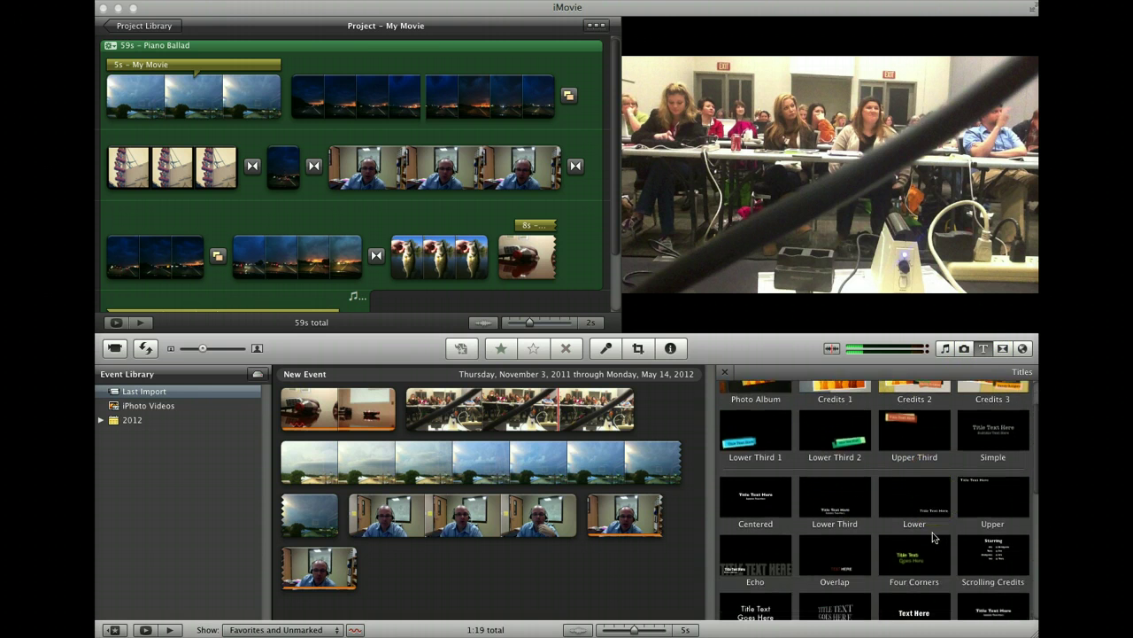
scroll(935, 537, down, 4)
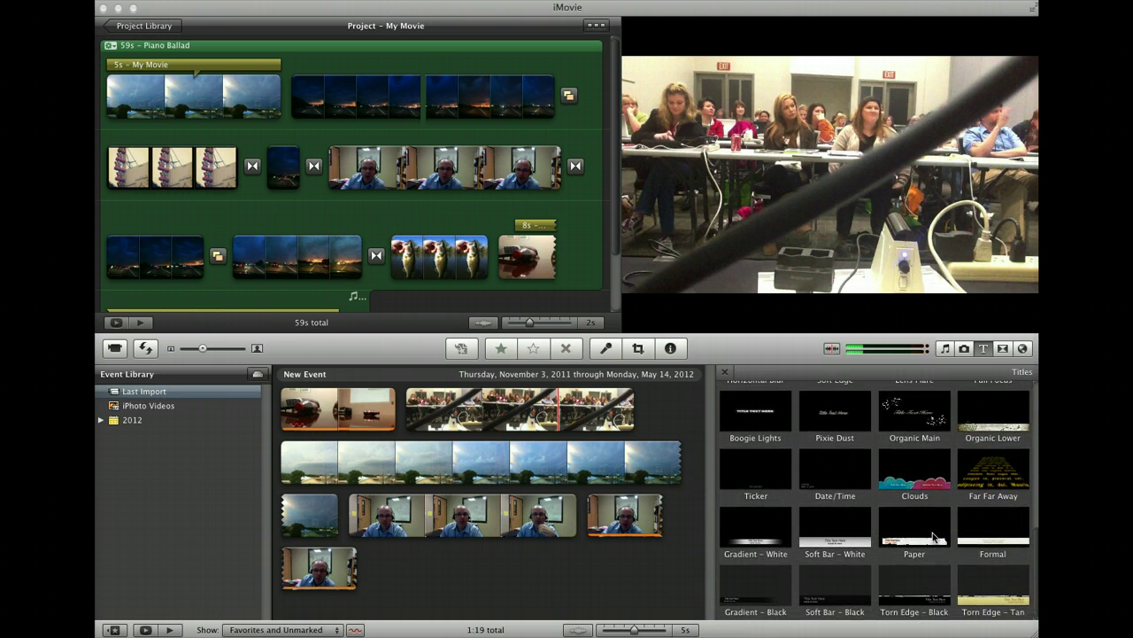
scroll(932, 534, up, 5)
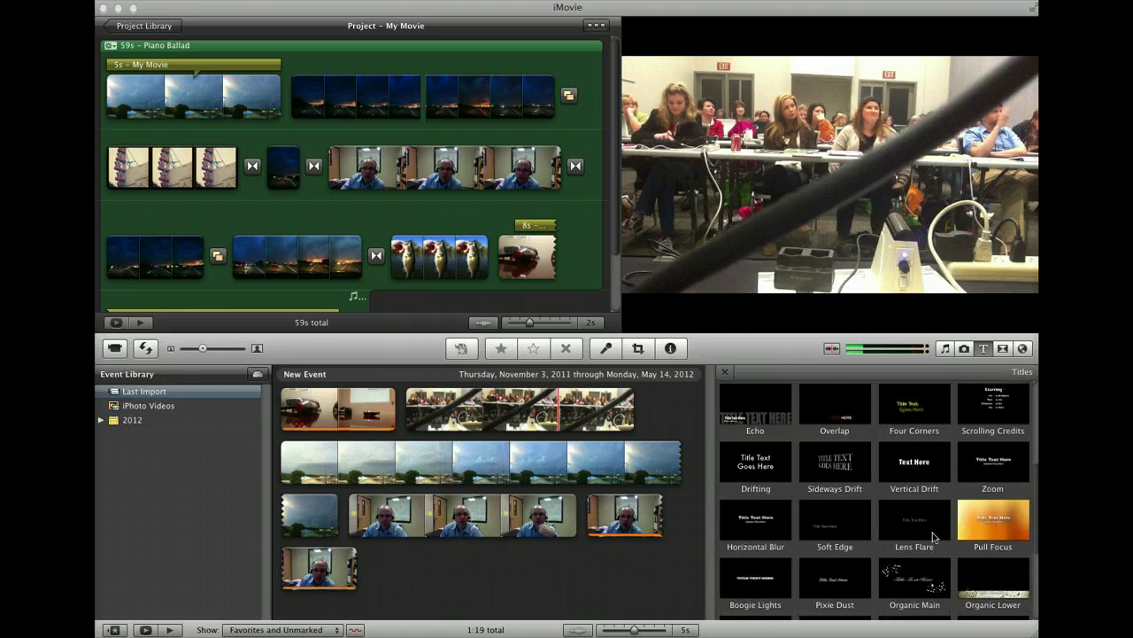
scroll(932, 535, up, 2)
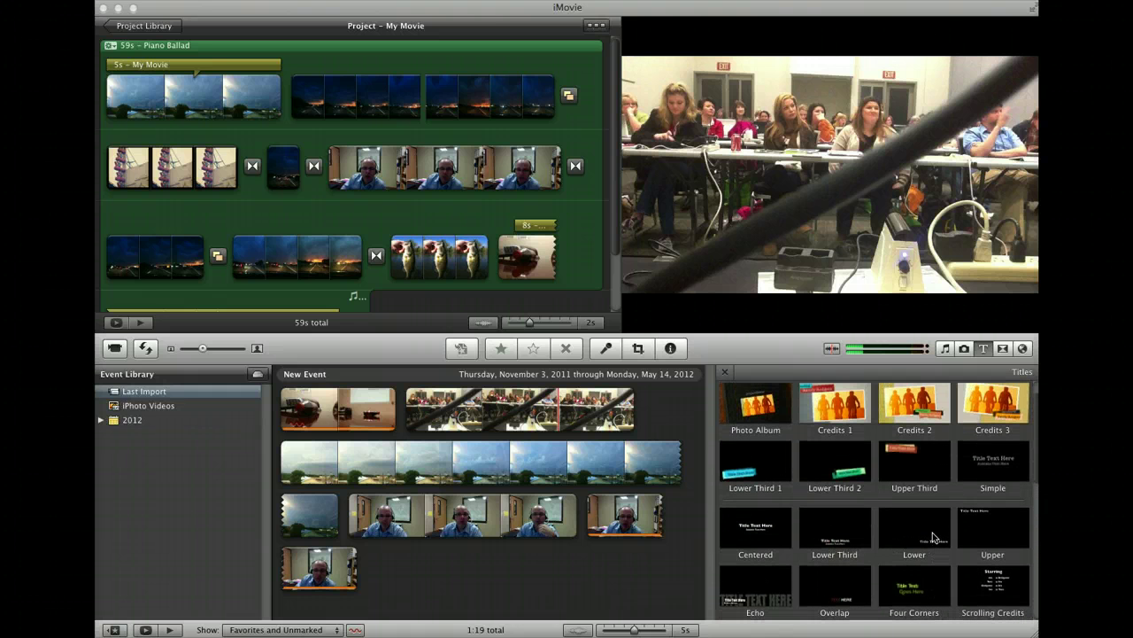
click(927, 482)
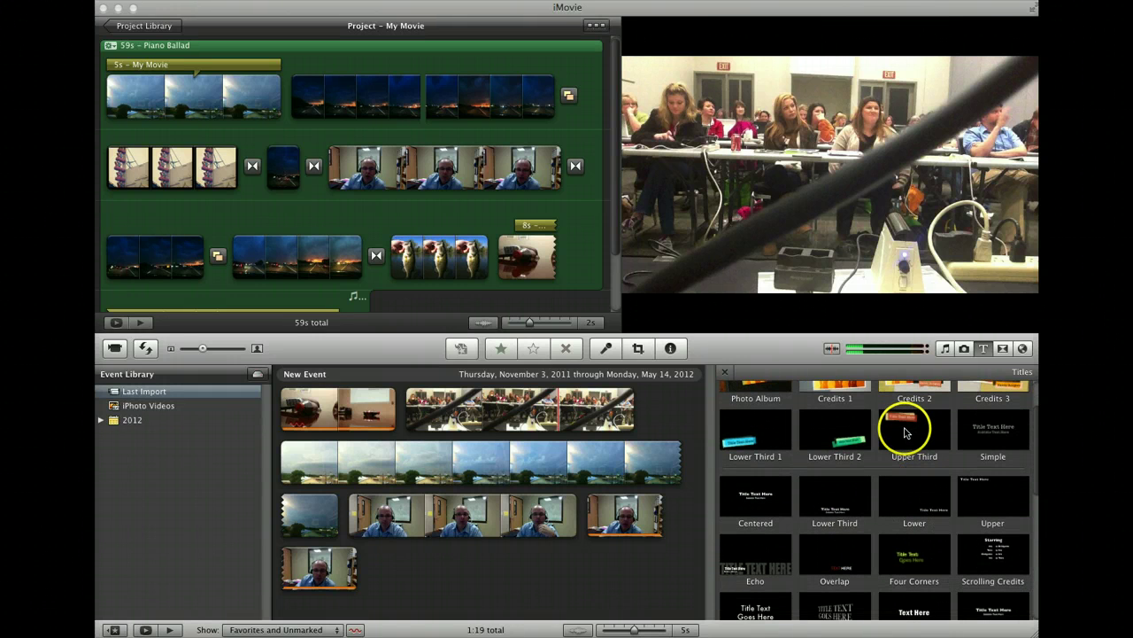
click(919, 438)
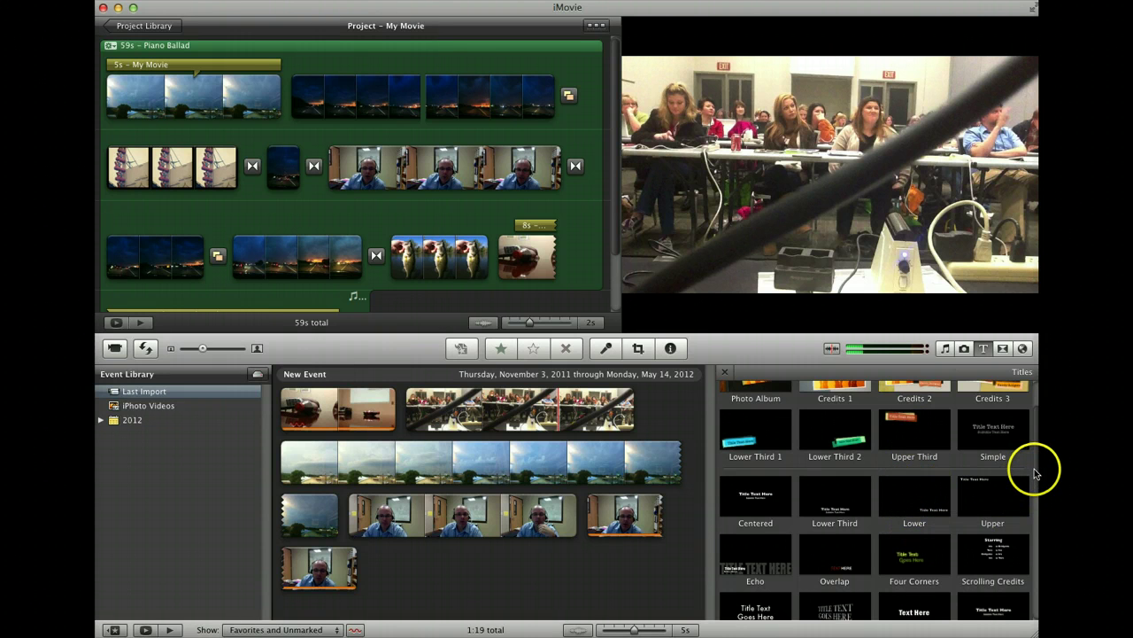
drag(1036, 474, 1034, 586)
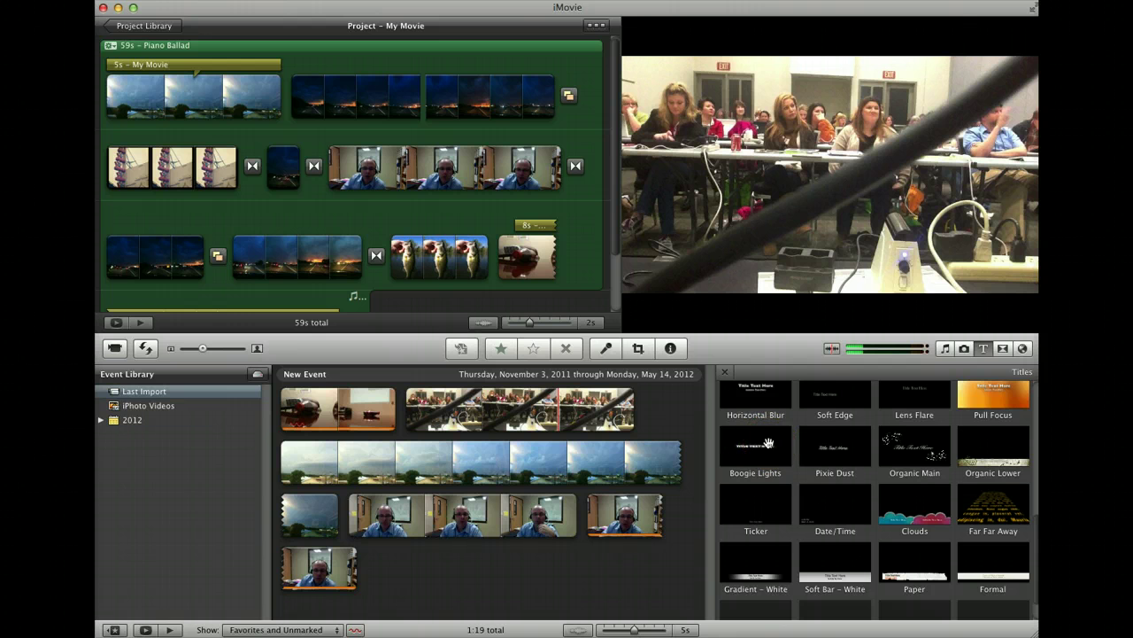
click(836, 448)
click(896, 453)
Step: Place the Lower Third 1 title over the night road clip and select it
scroll(896, 452, up, 5)
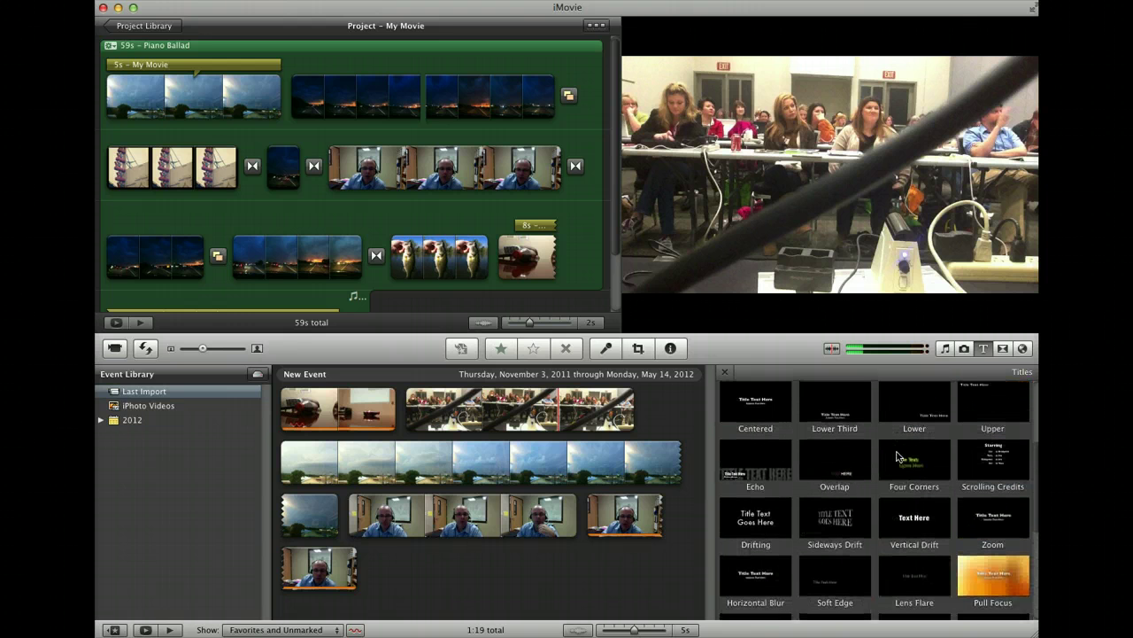
scroll(885, 469, up, 1)
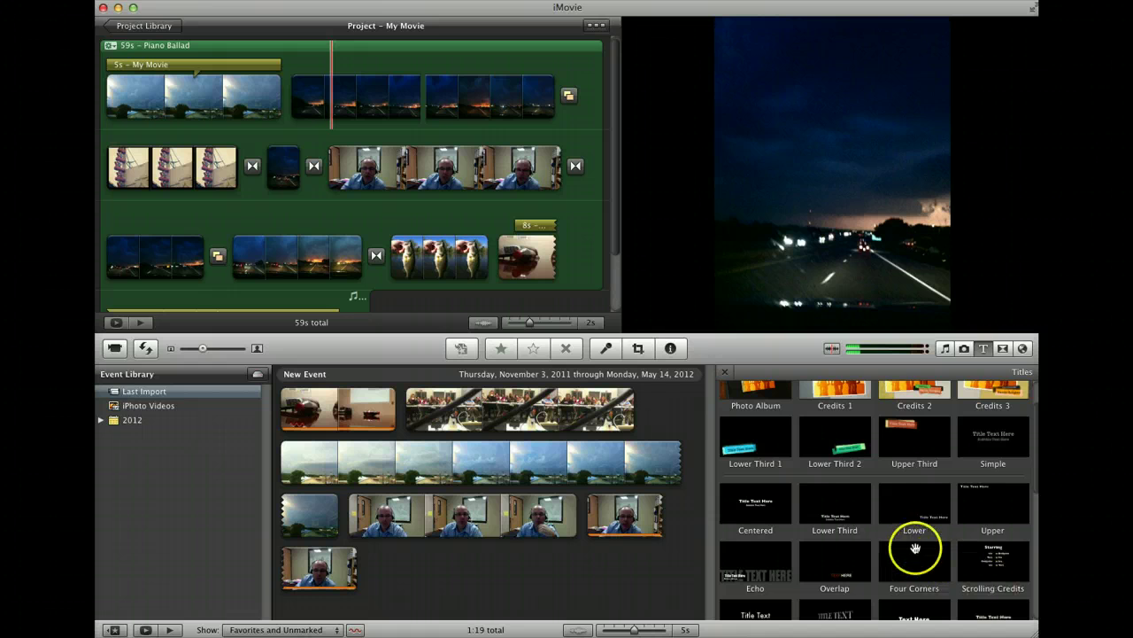
scroll(916, 498, up, 1)
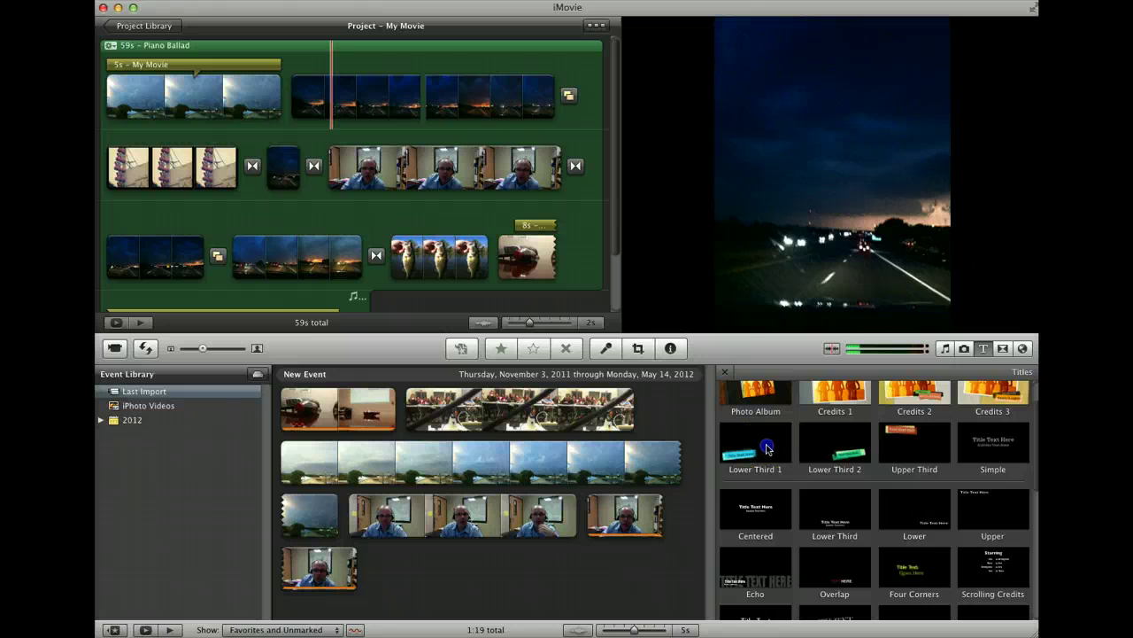
drag(765, 441, 345, 94)
click(364, 103)
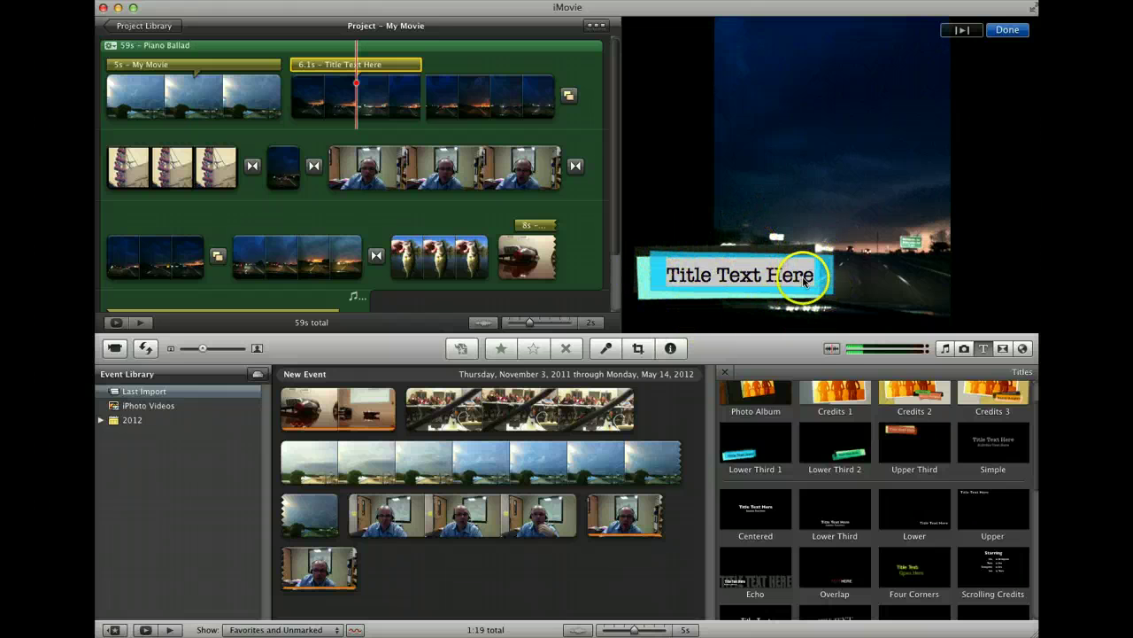
Step: Replace the 'Title Text Here' placeholder with 'The Stormy Night!'
click(735, 276)
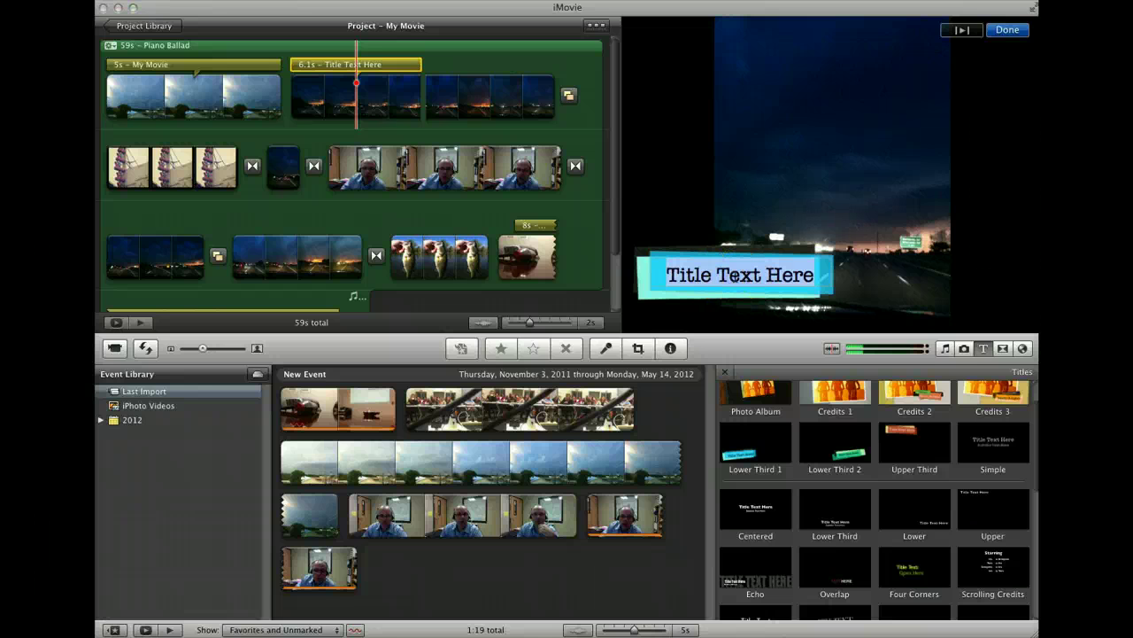
text(The)
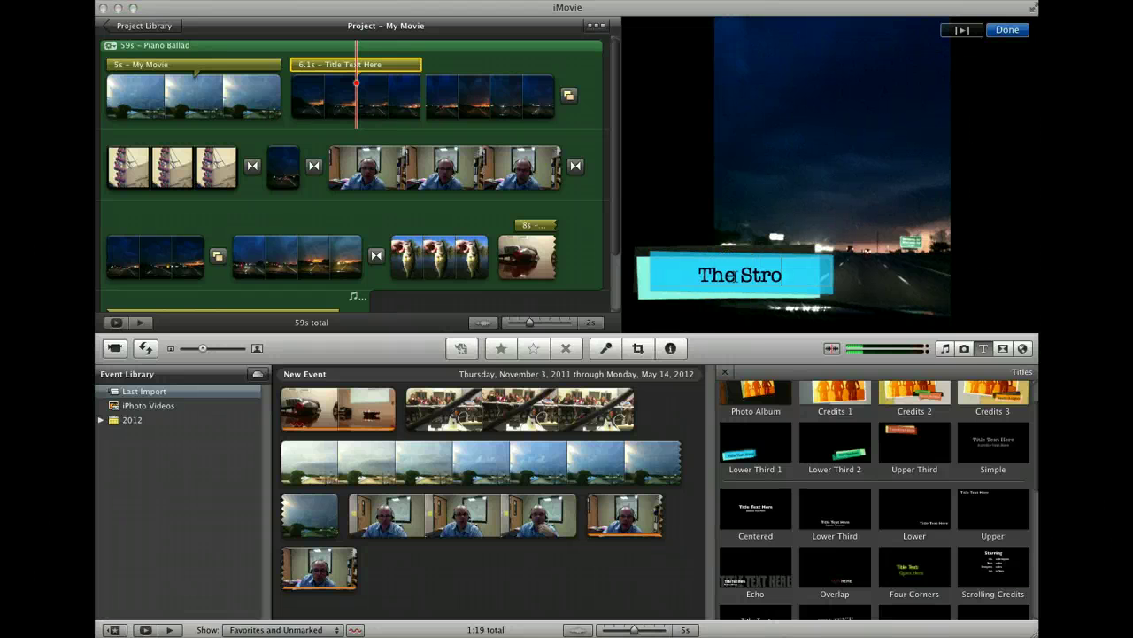
text( Stormy Night!)
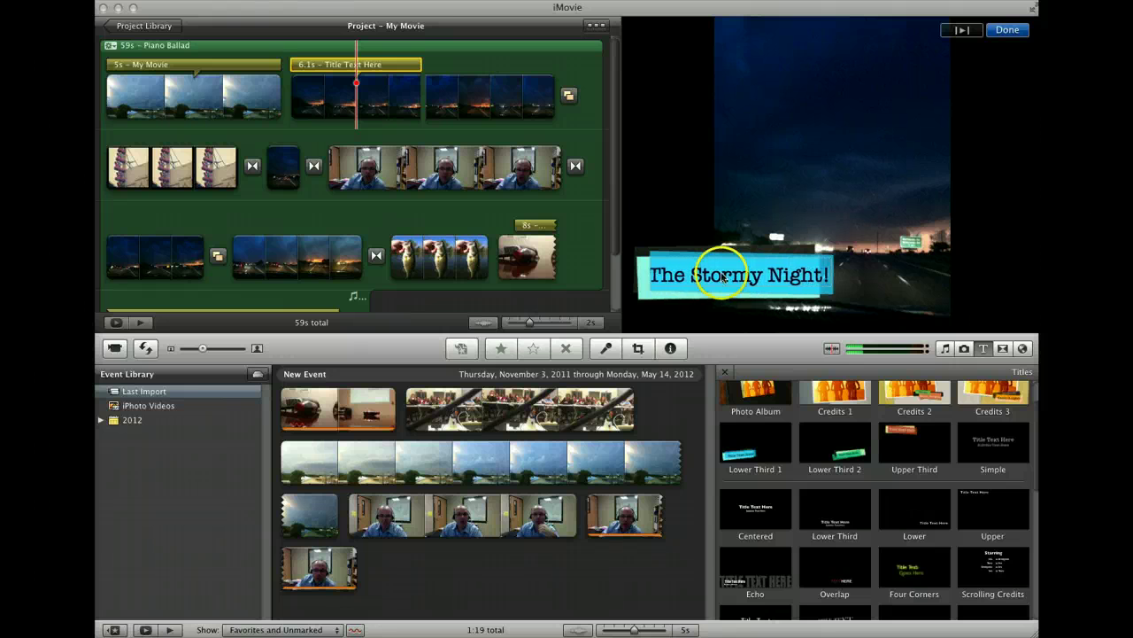
click(661, 229)
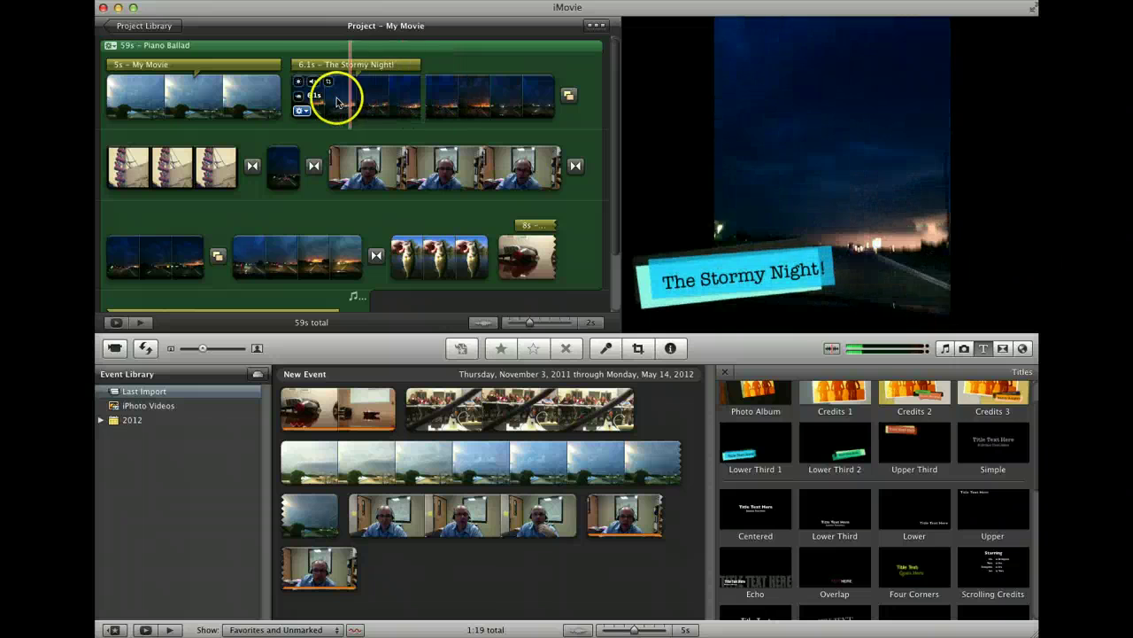
scroll(335, 89, down, 2)
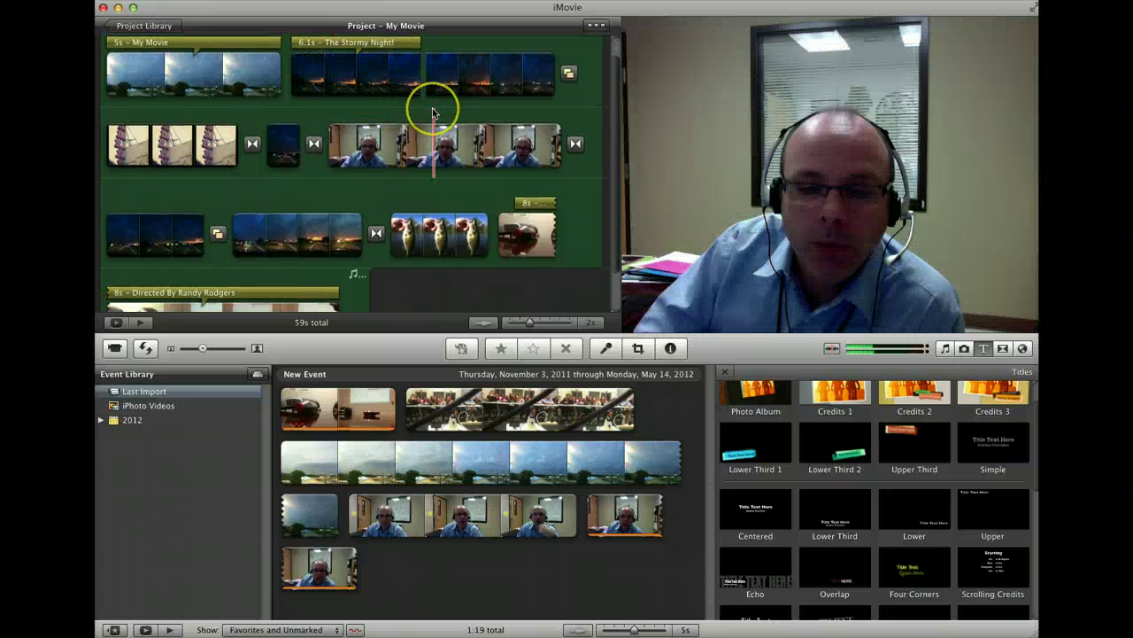
scroll(432, 108, up, 1)
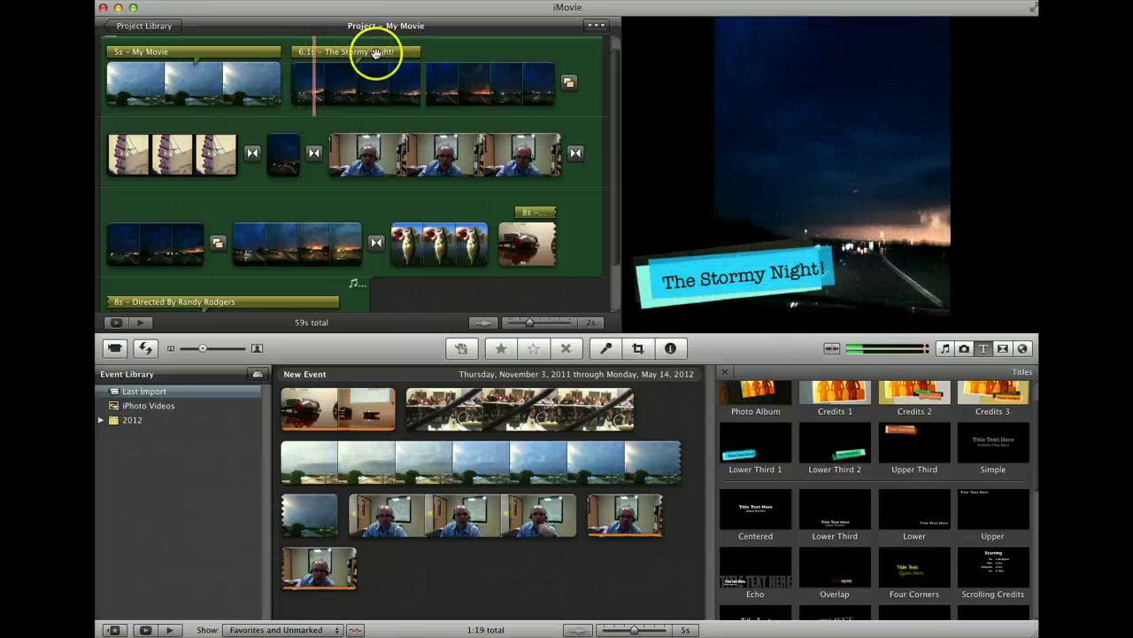
mouse_move(304, 81)
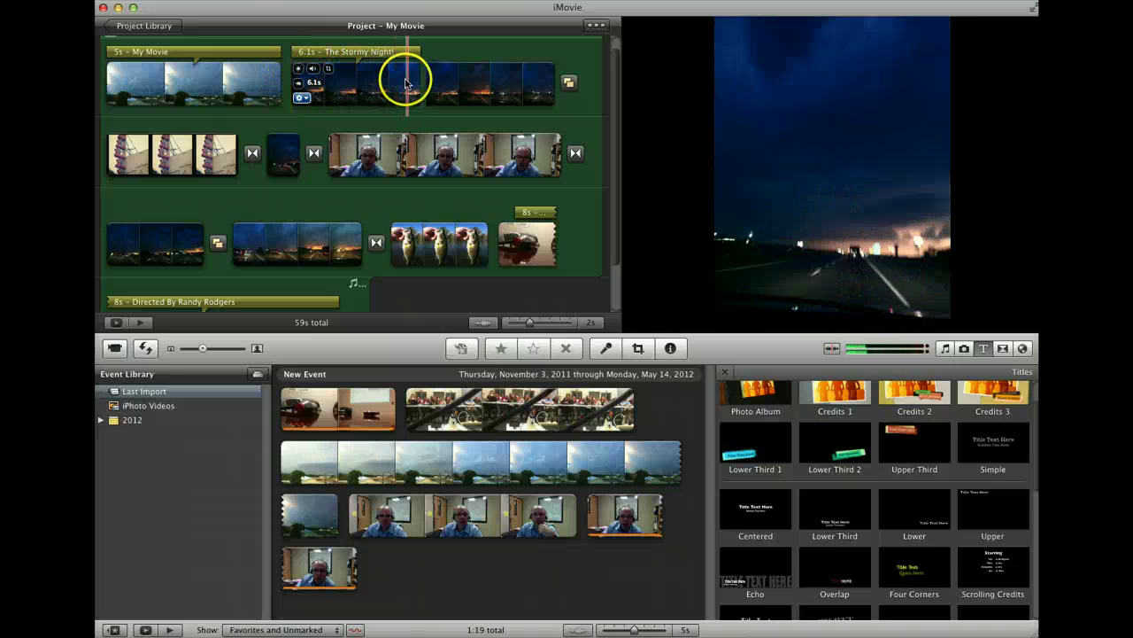
scroll(398, 89, up, 1)
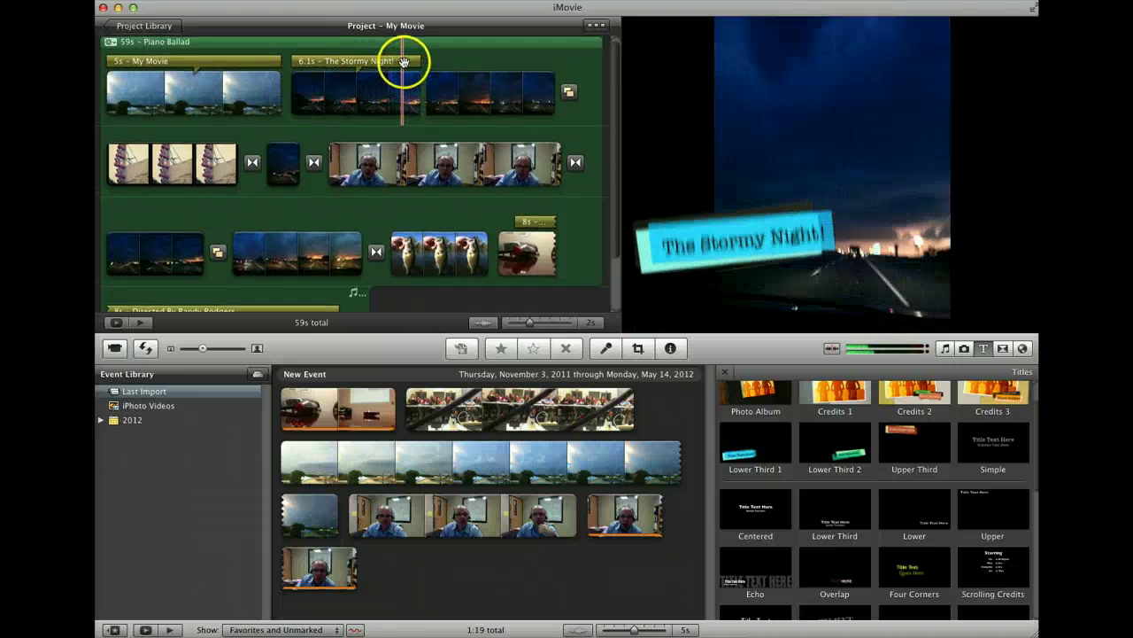
Step: Change The Stormy Night! title's duration from 6.1s to 3s and drag it later
click(385, 61)
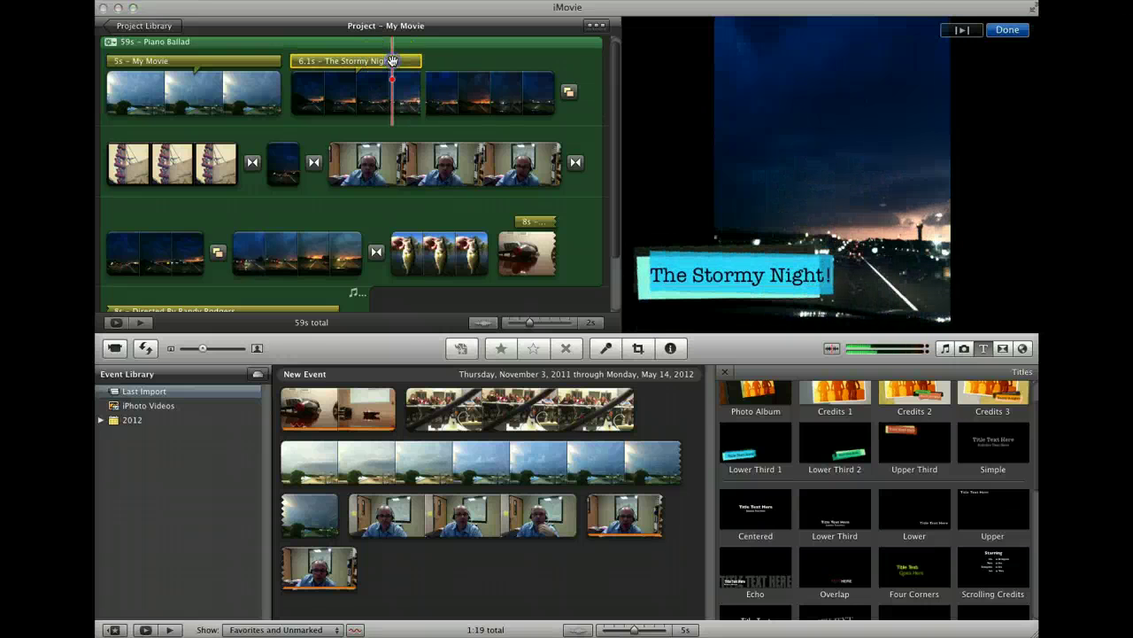
double_click(394, 62)
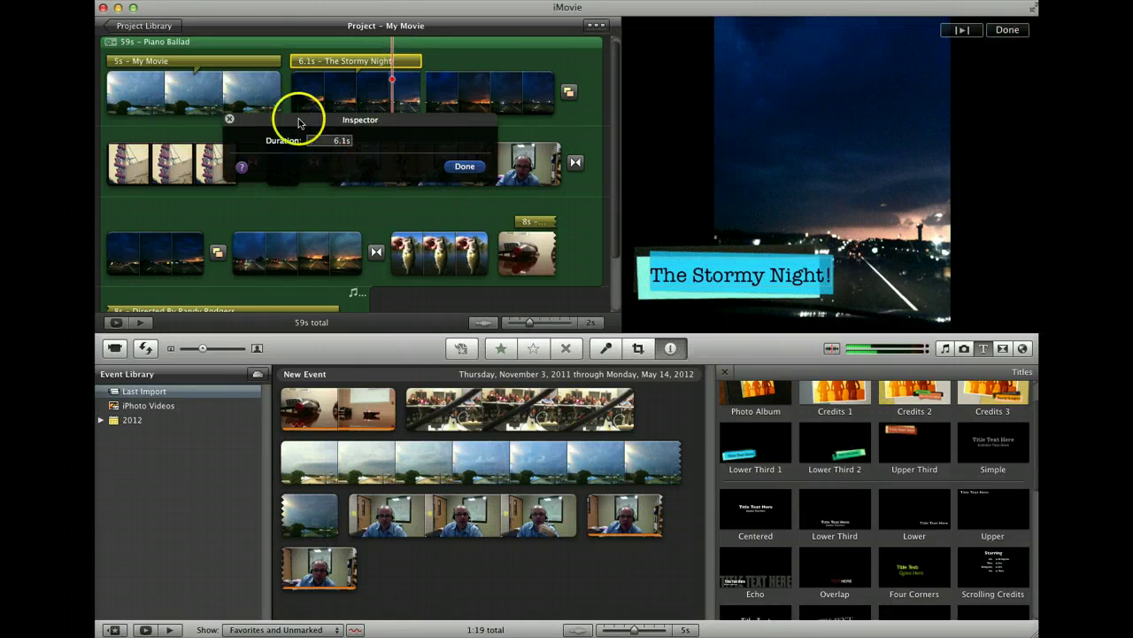
double_click(341, 142)
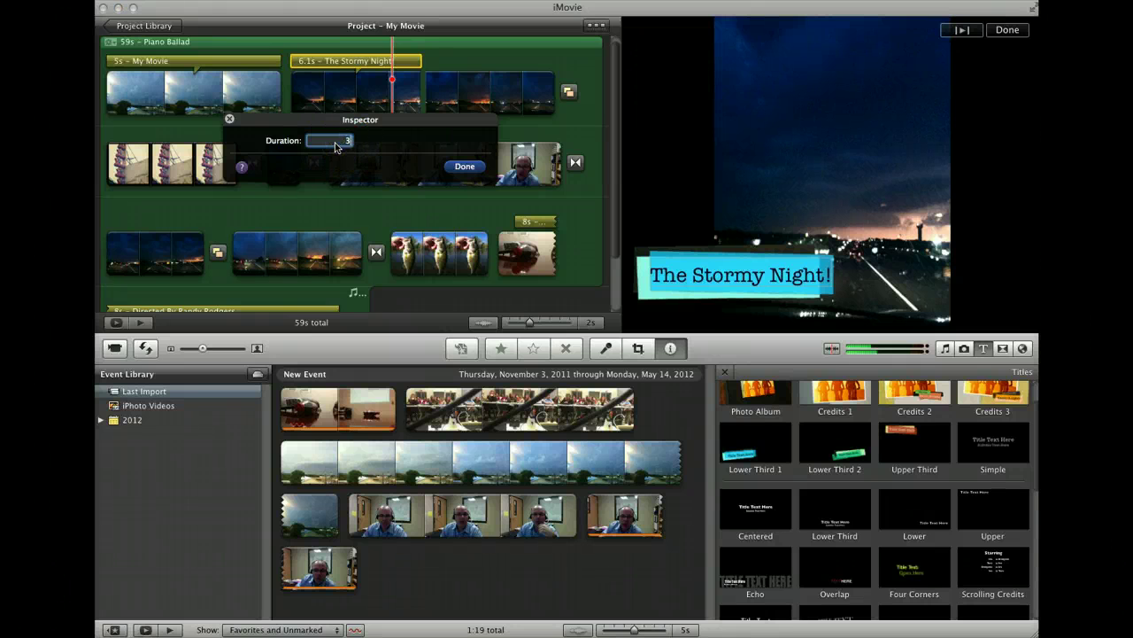
click(465, 166)
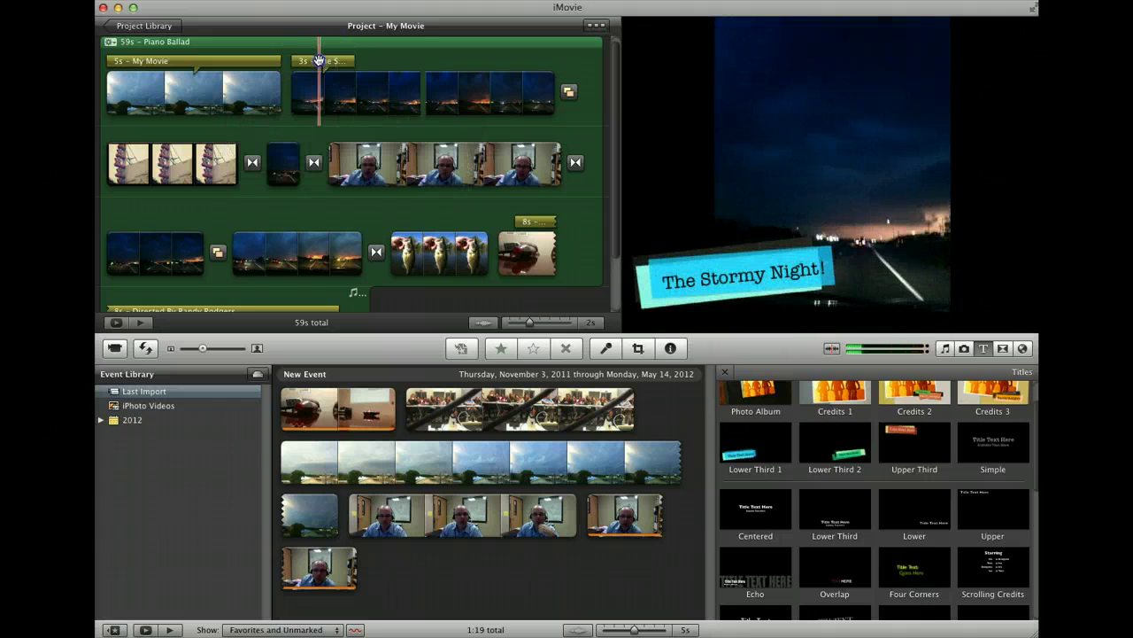
drag(327, 60, 367, 61)
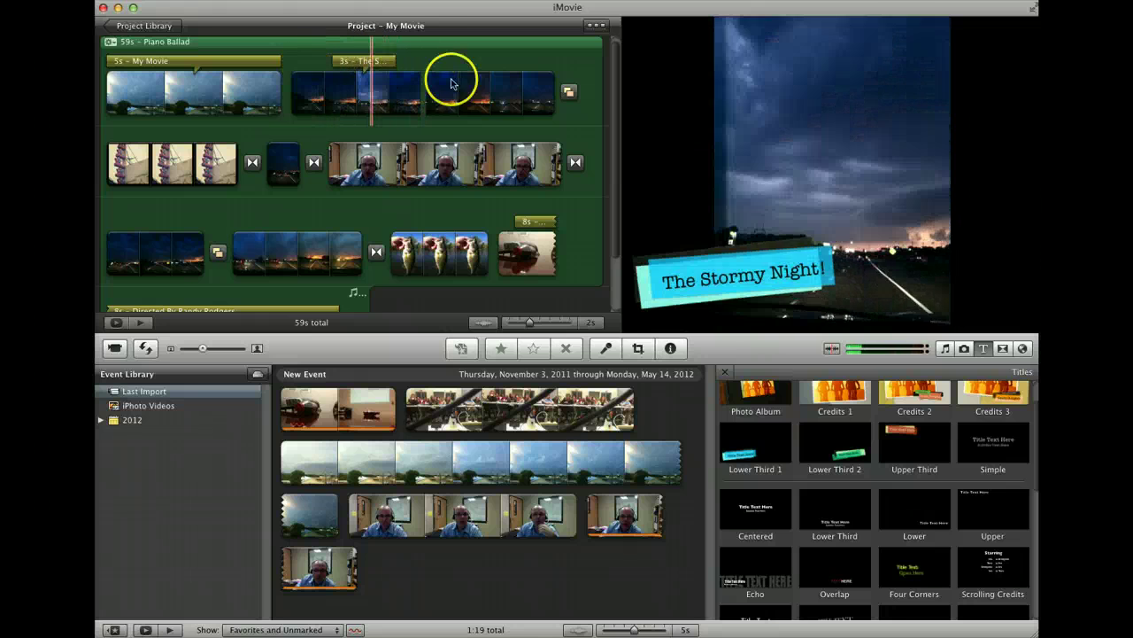
click(376, 61)
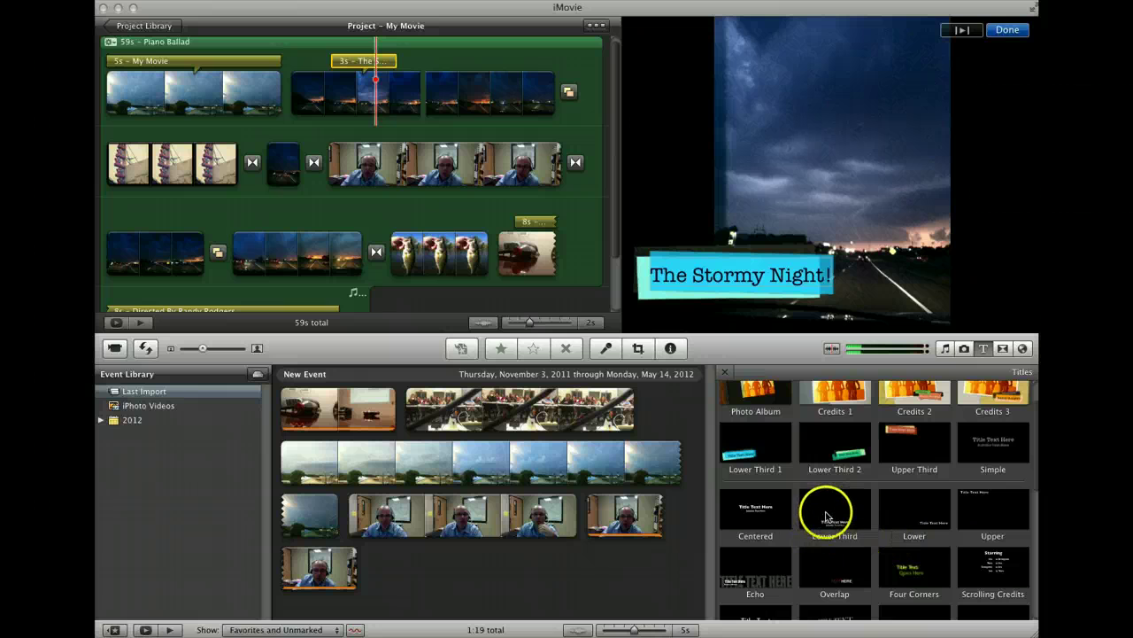
Step: Drop the Centered title onto a later night road clip
scroll(827, 516, down, 3)
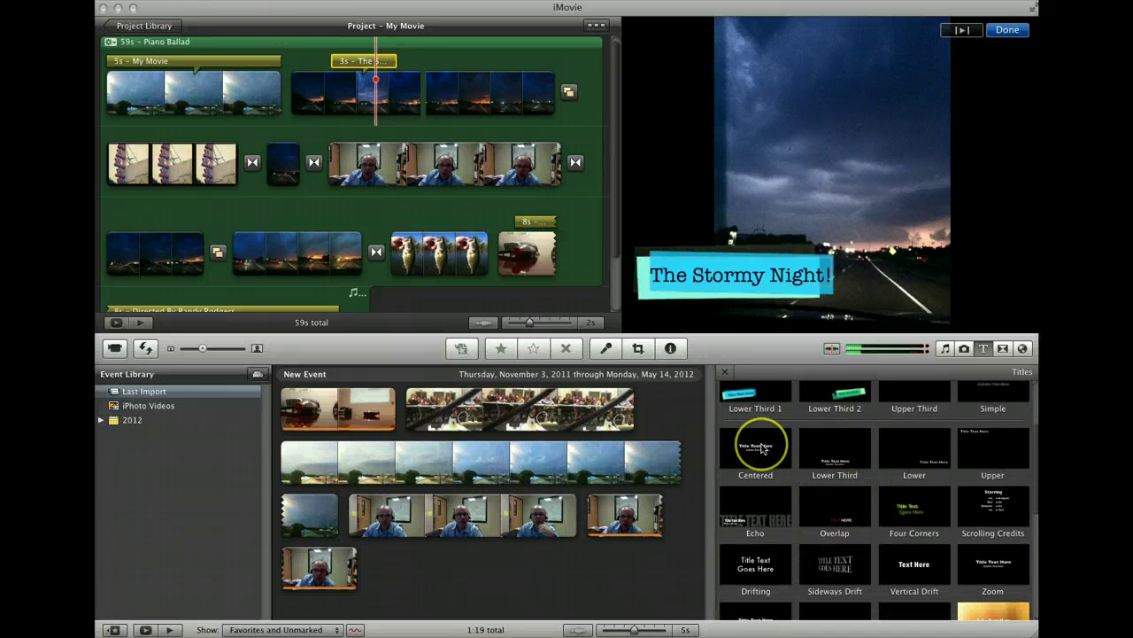
drag(762, 449, 286, 254)
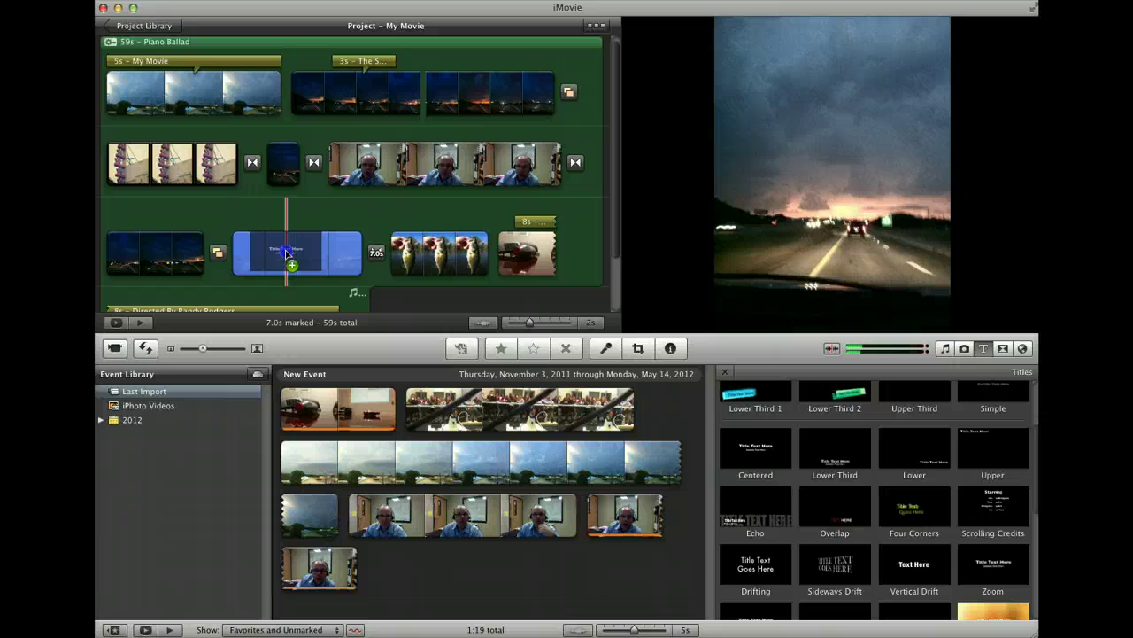
drag(285, 250, 298, 248)
Step: Change the main line to 'Another Storm' and start typing 'Watches and Warnings!' as the subtitle
click(343, 224)
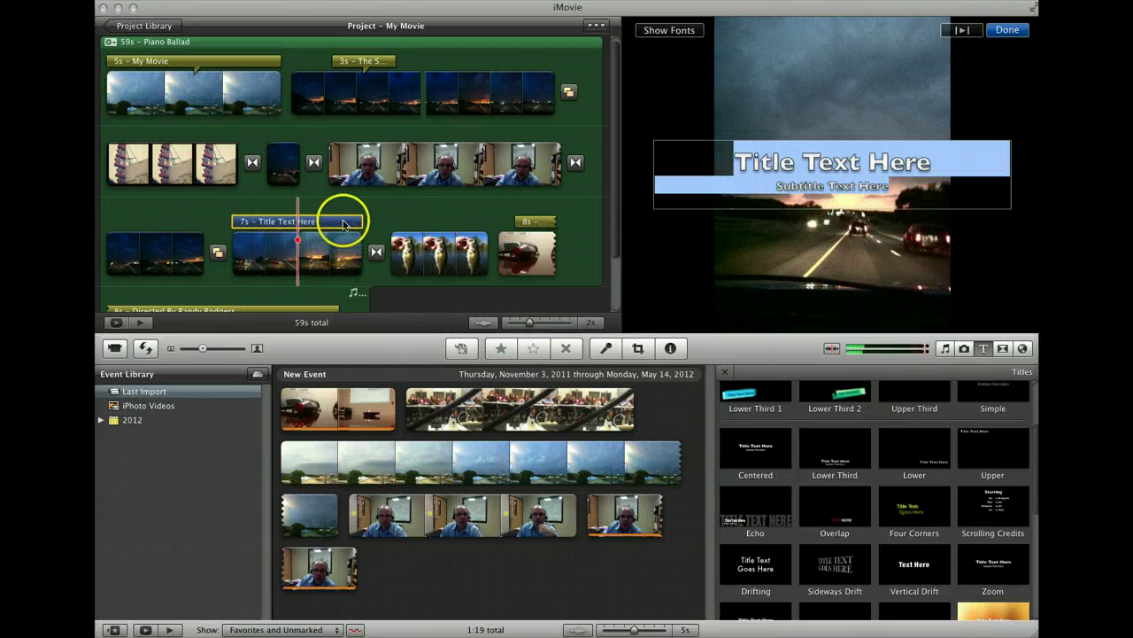
triple_click(827, 163)
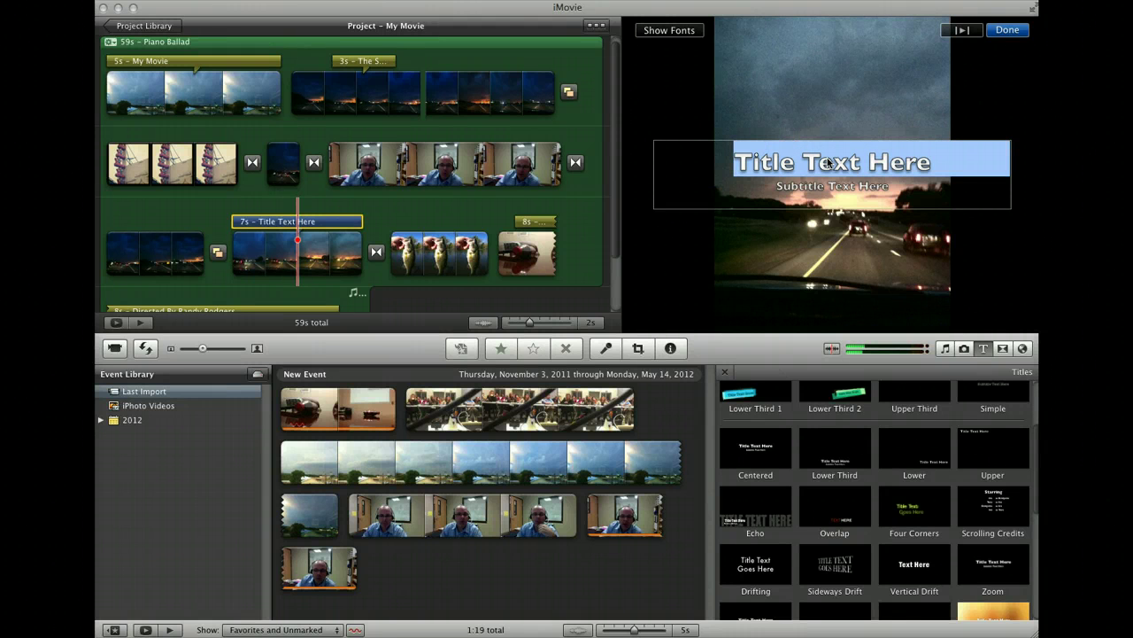
text(Another)
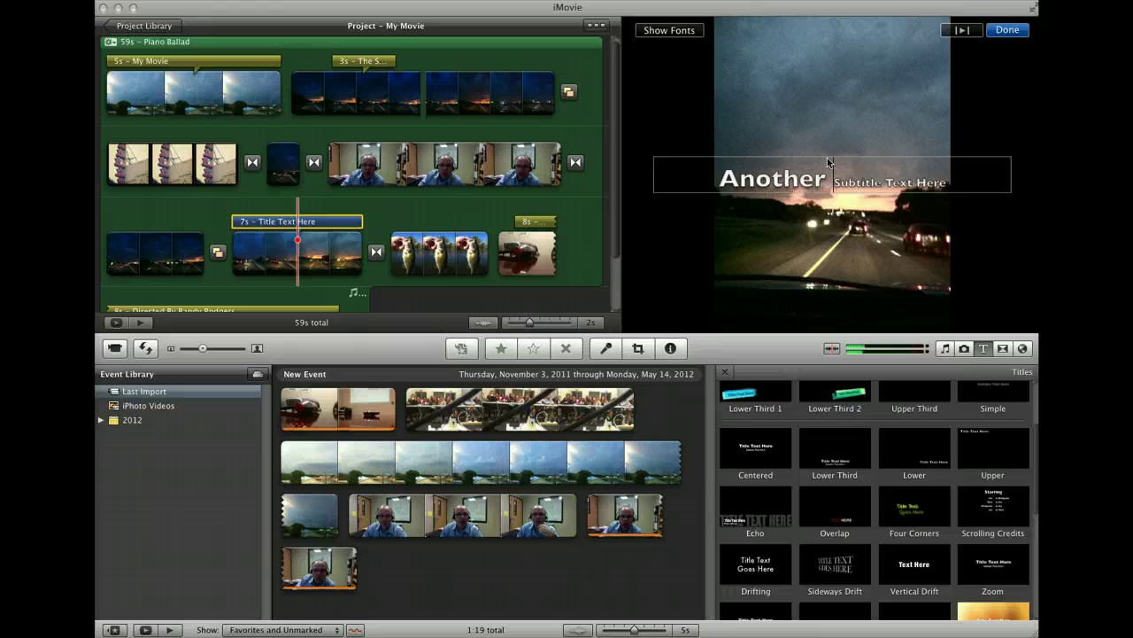
text( Storm)
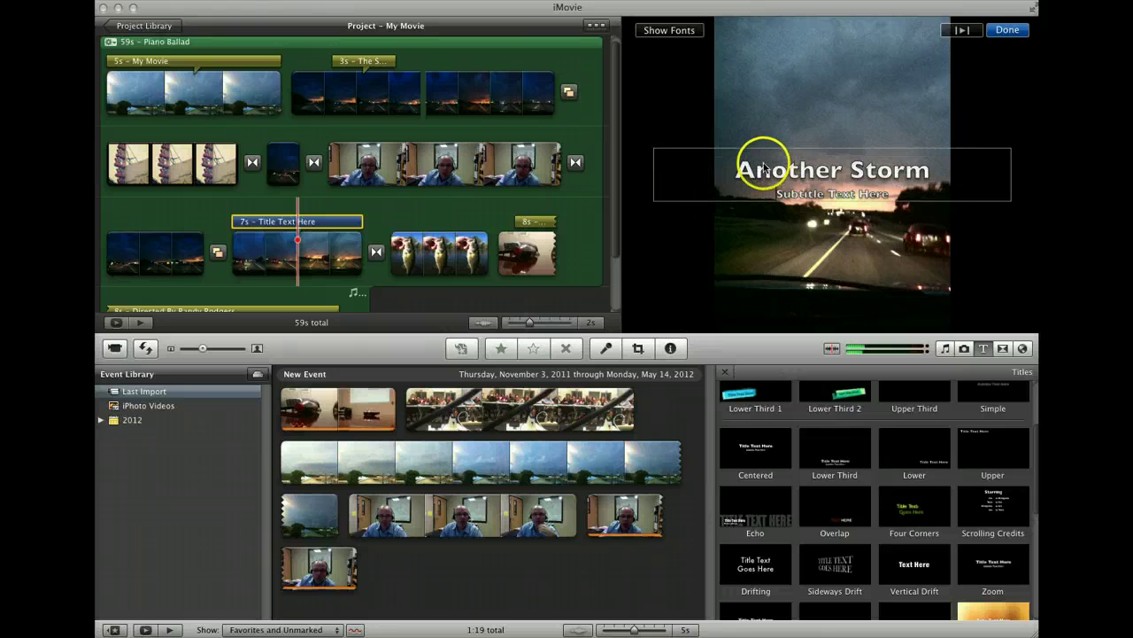
click(799, 195)
click(800, 194)
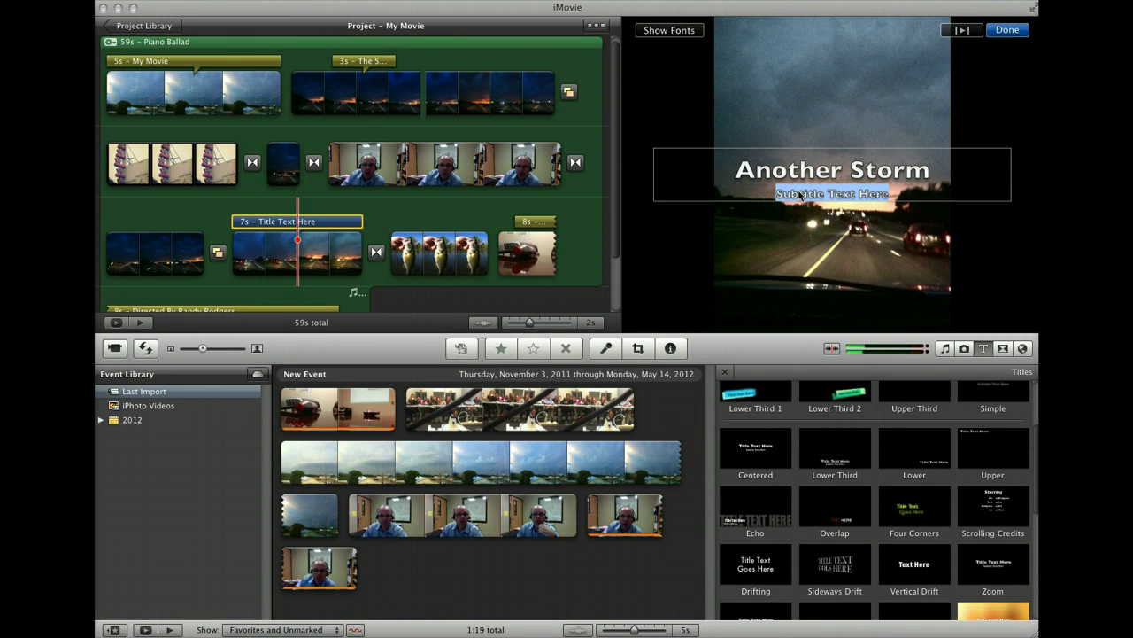
text(Wa)
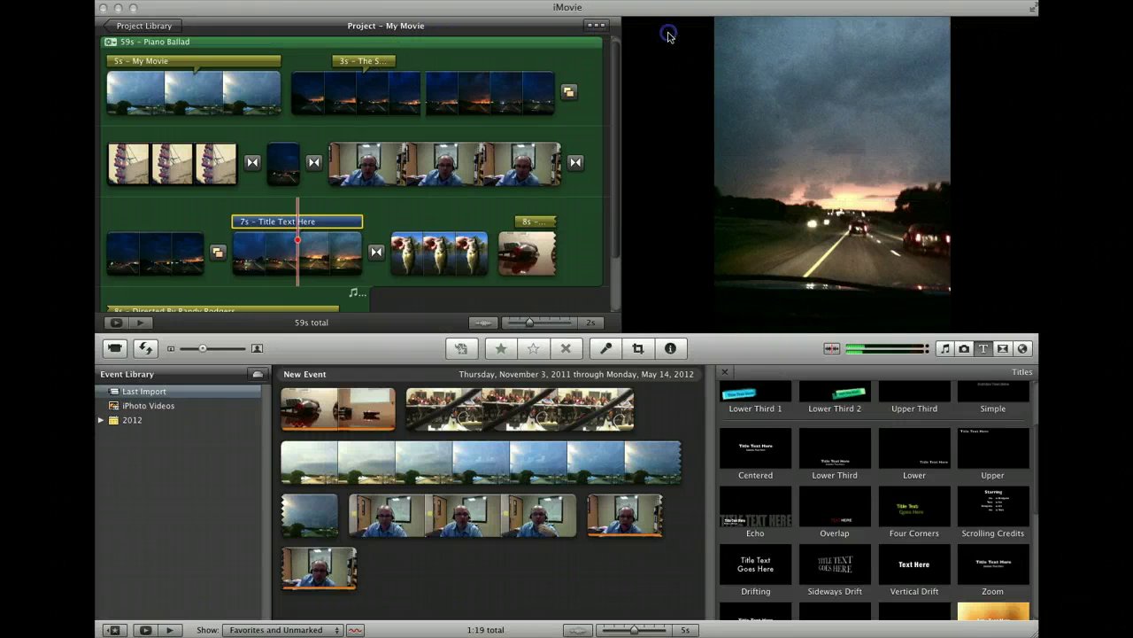
Step: Style the title in Futura Medium, size 8, green, right-aligned
click(670, 33)
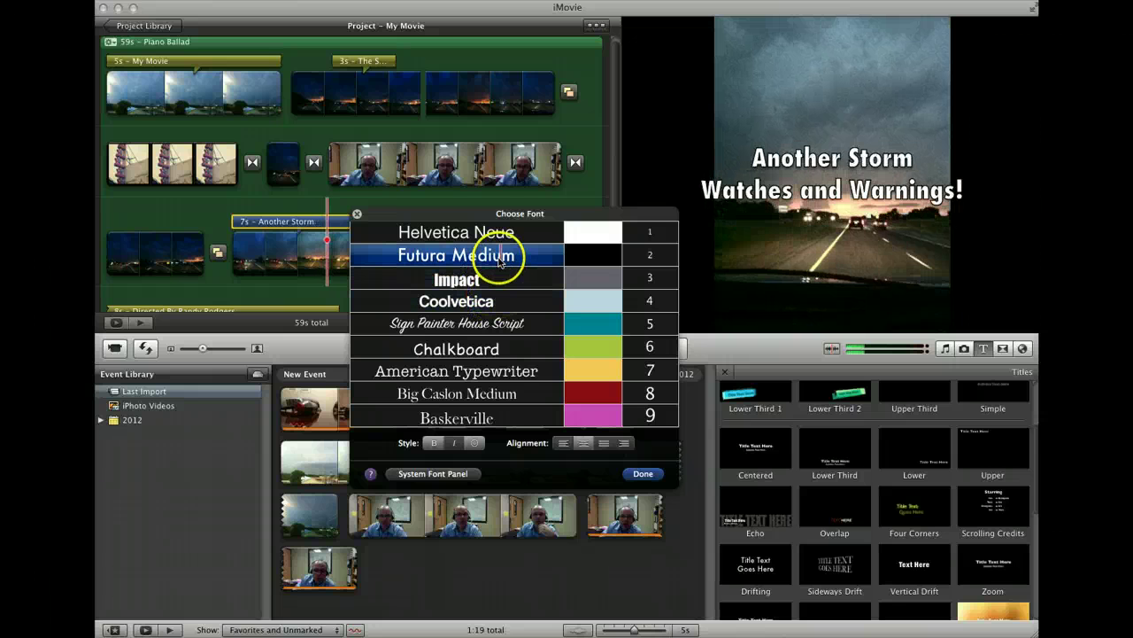
click(506, 255)
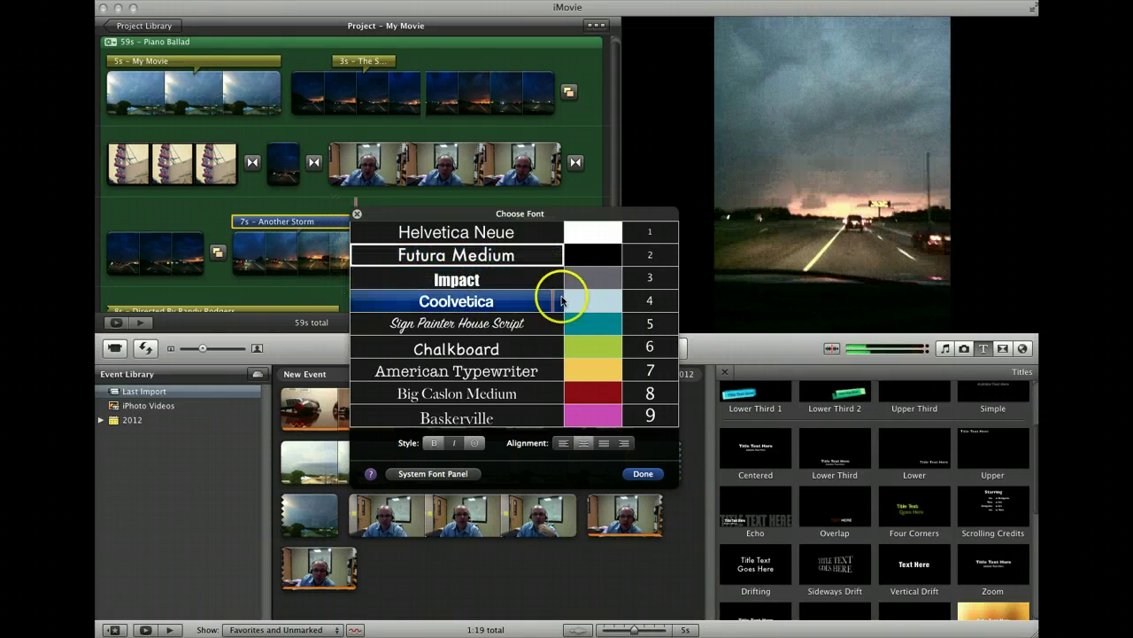
click(604, 346)
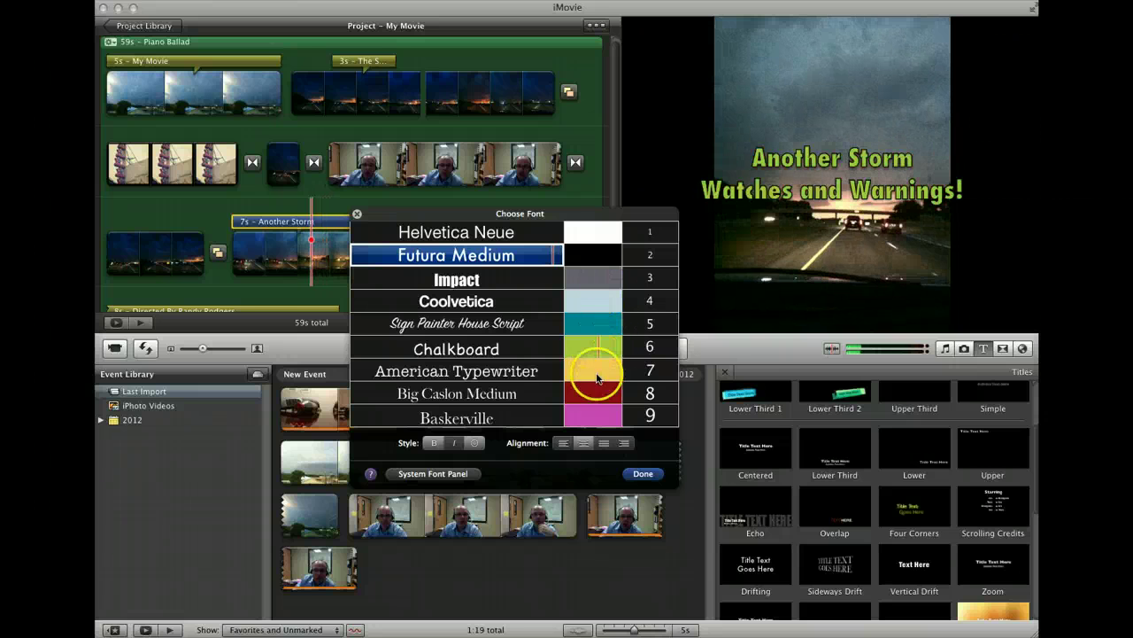
click(593, 349)
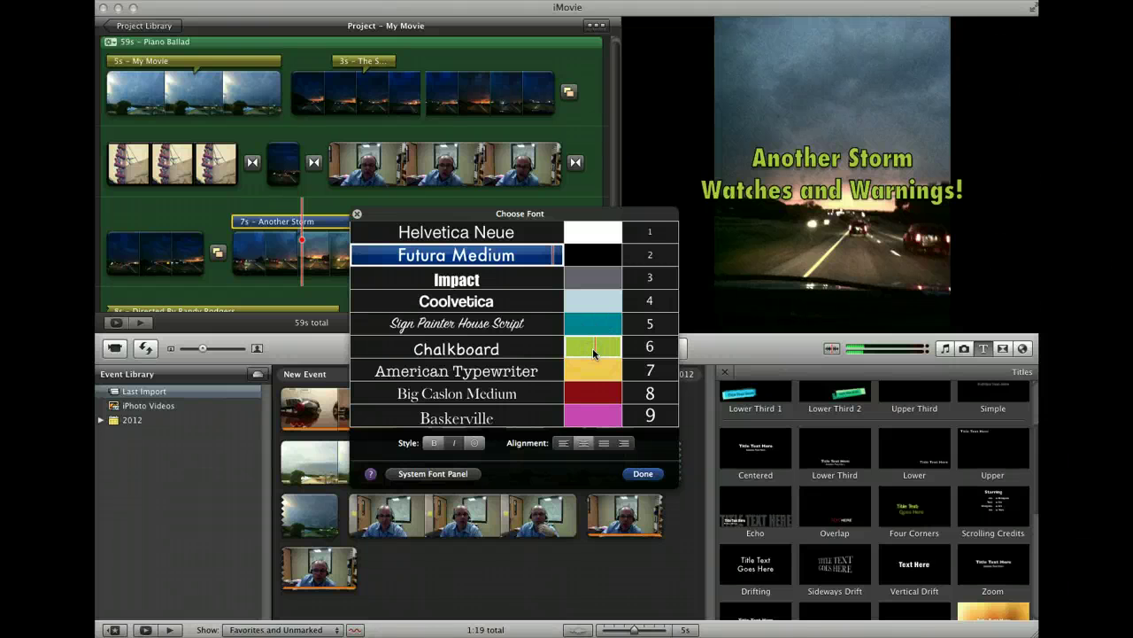
click(652, 414)
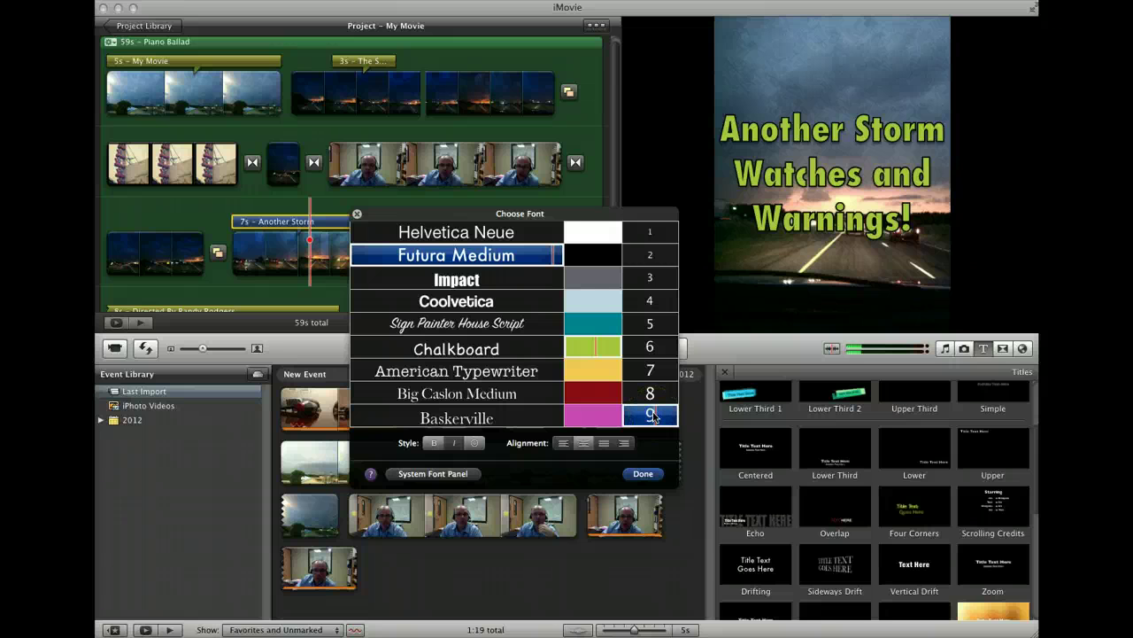
click(651, 395)
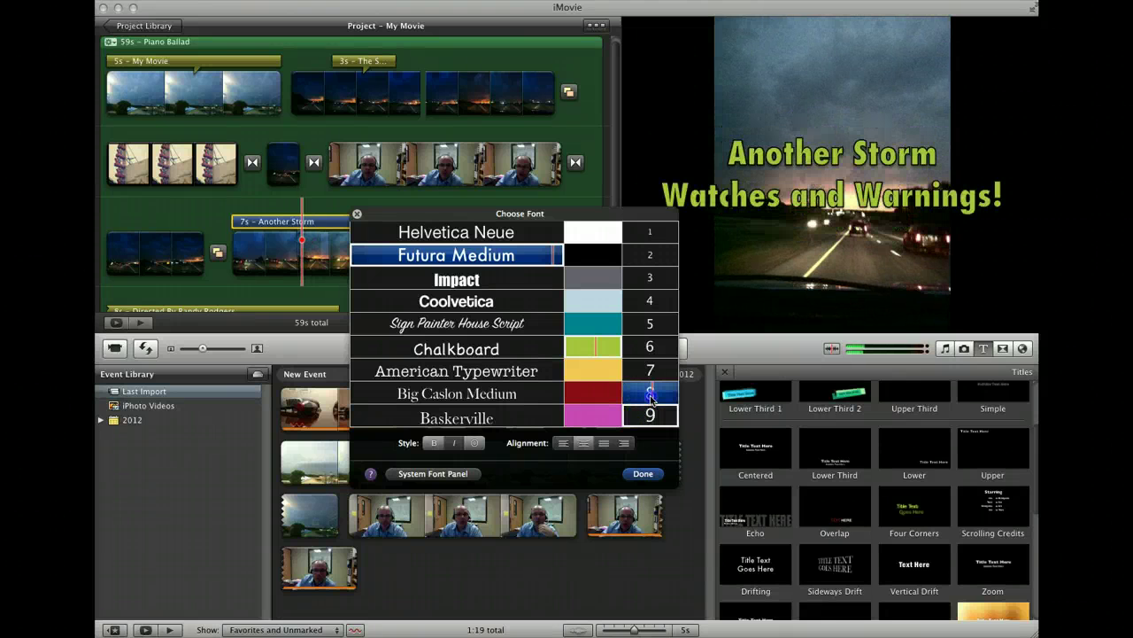
click(650, 395)
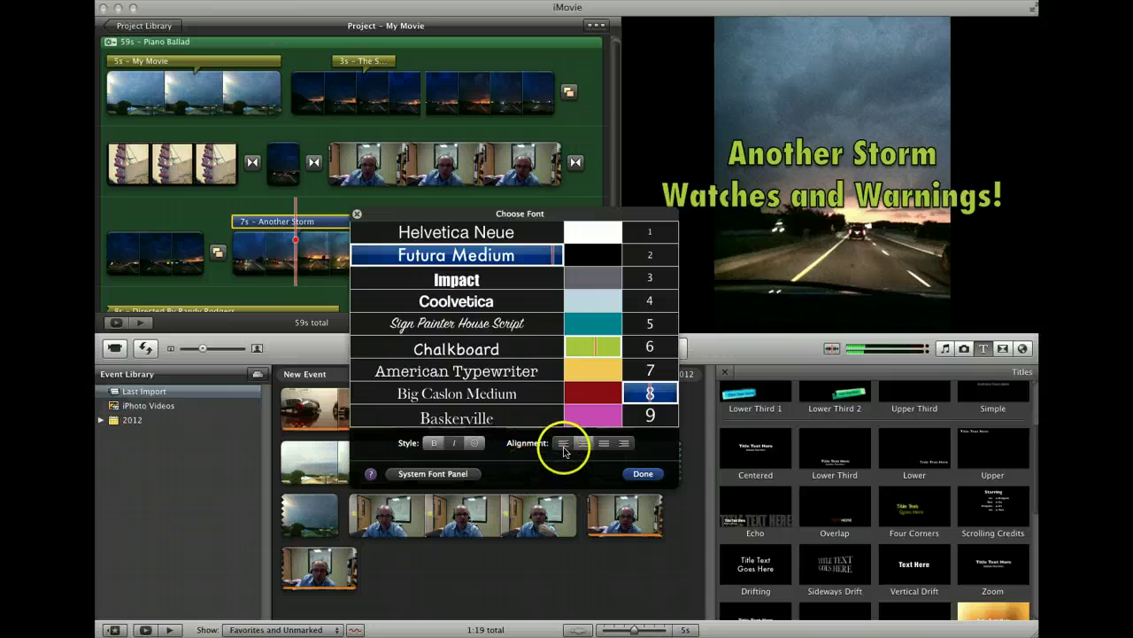
click(624, 443)
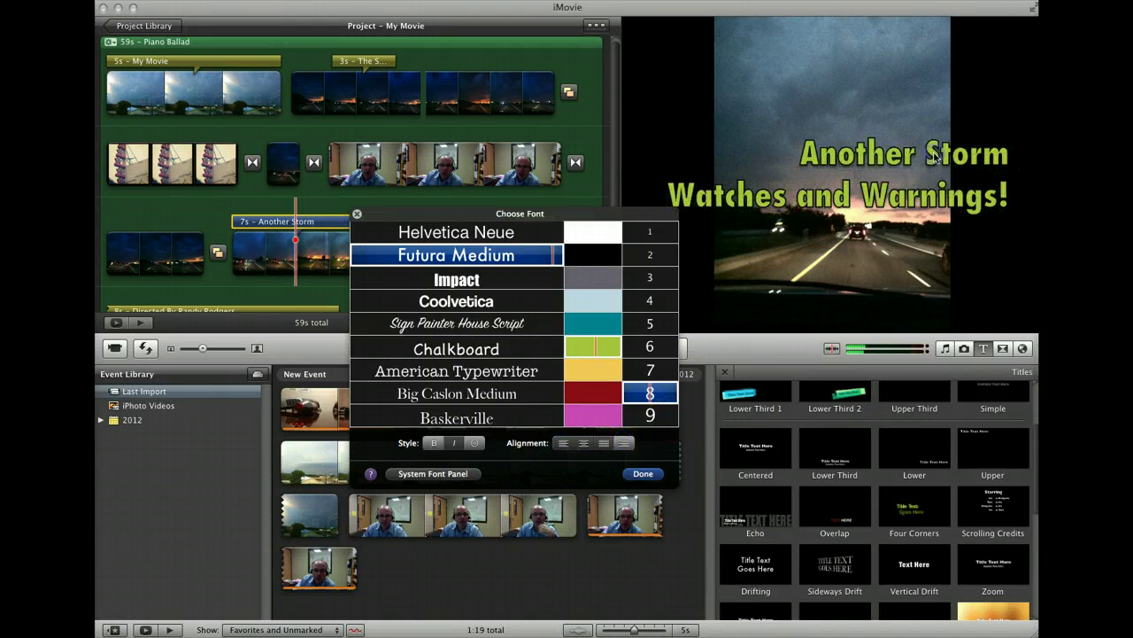
click(647, 472)
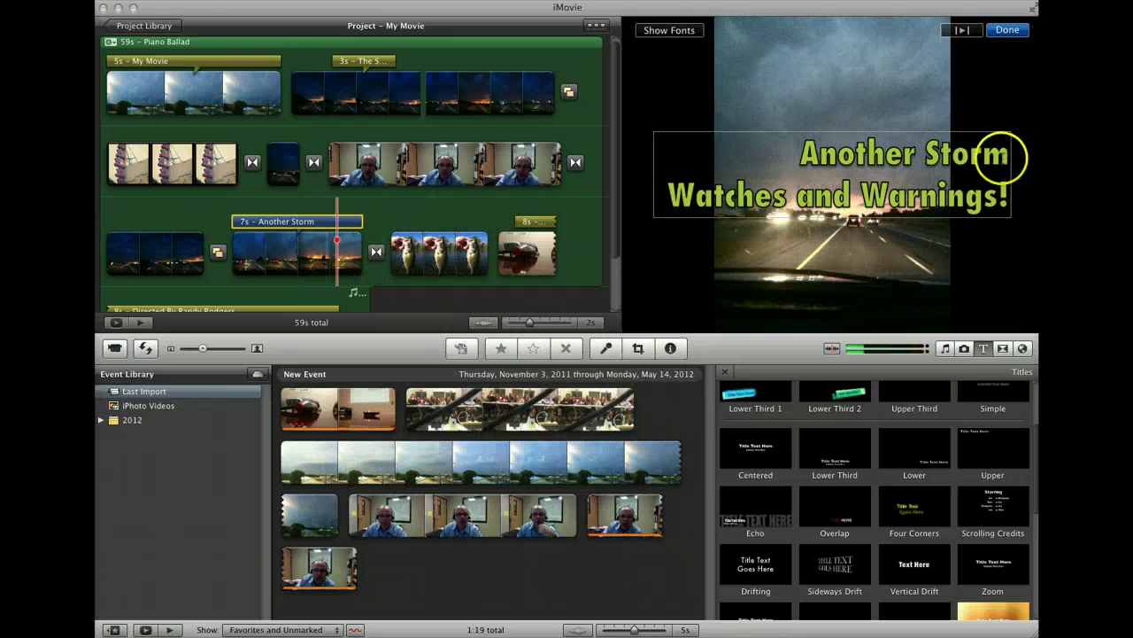
Step: Append '!' after 'Storm' in the title's main line, then leave text editing
click(1004, 156)
click(1006, 159)
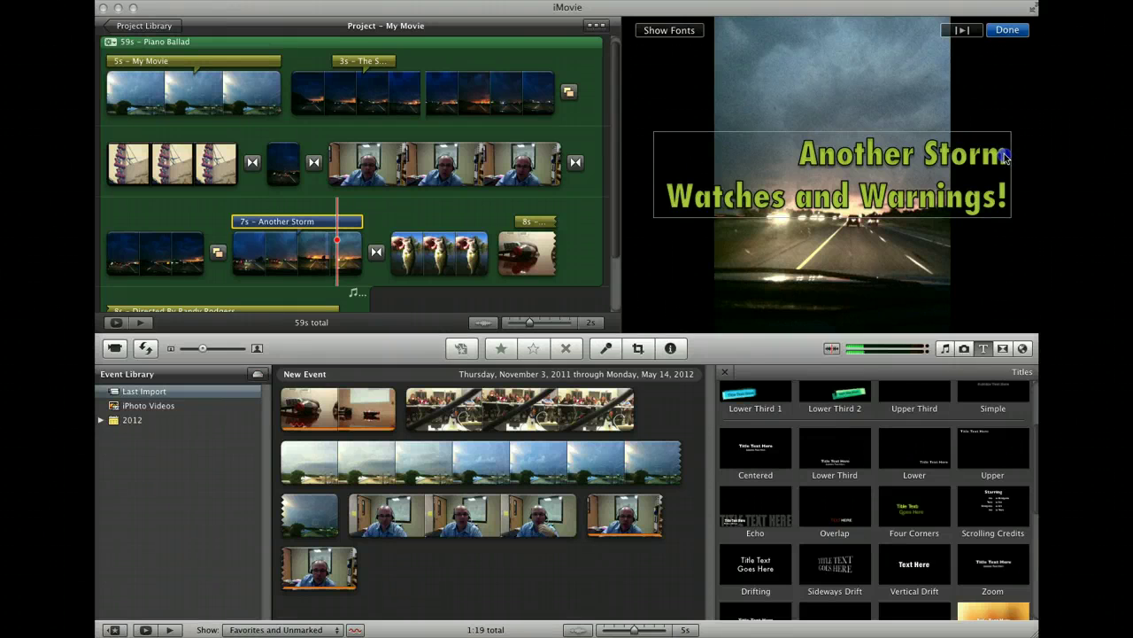
triple_click(1006, 158)
click(1006, 158)
text(!)
click(963, 150)
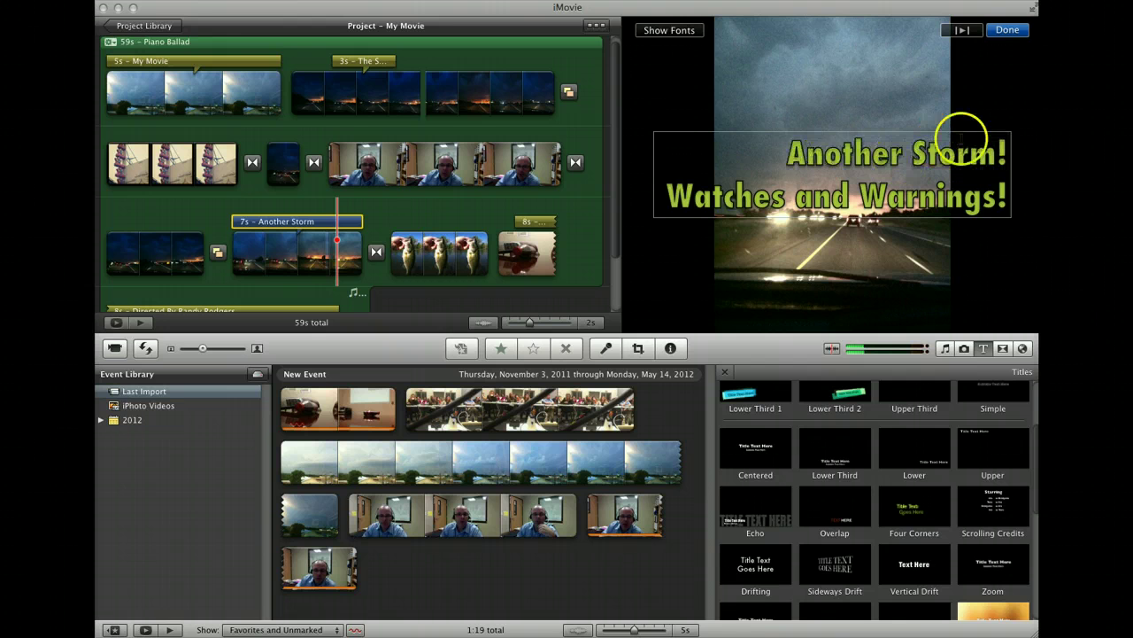
click(1009, 299)
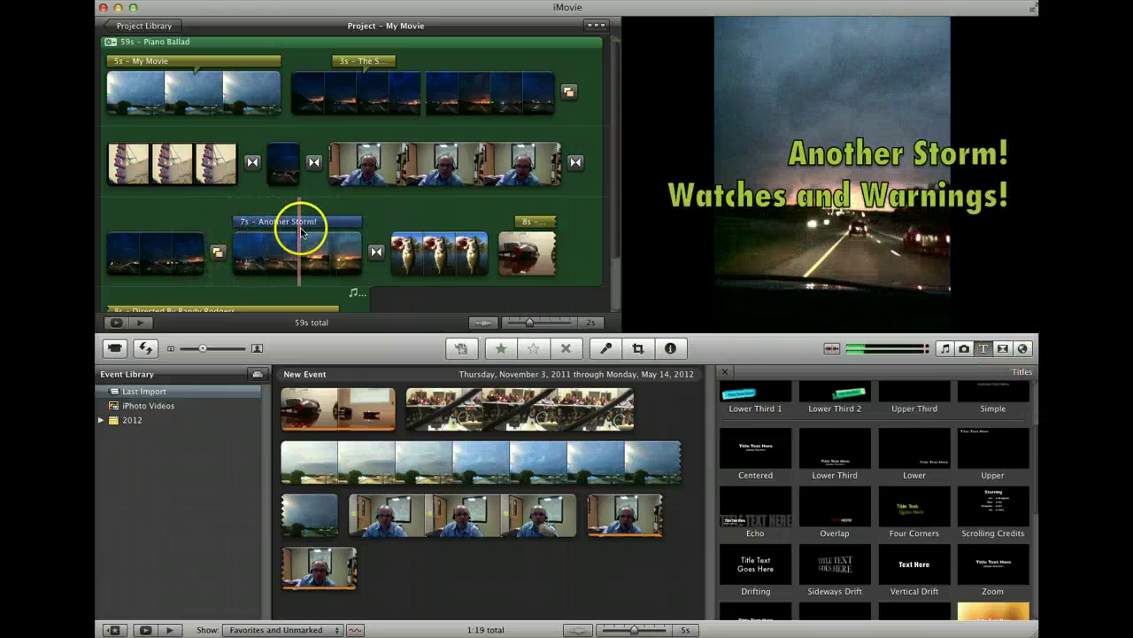
mouse_move(291, 252)
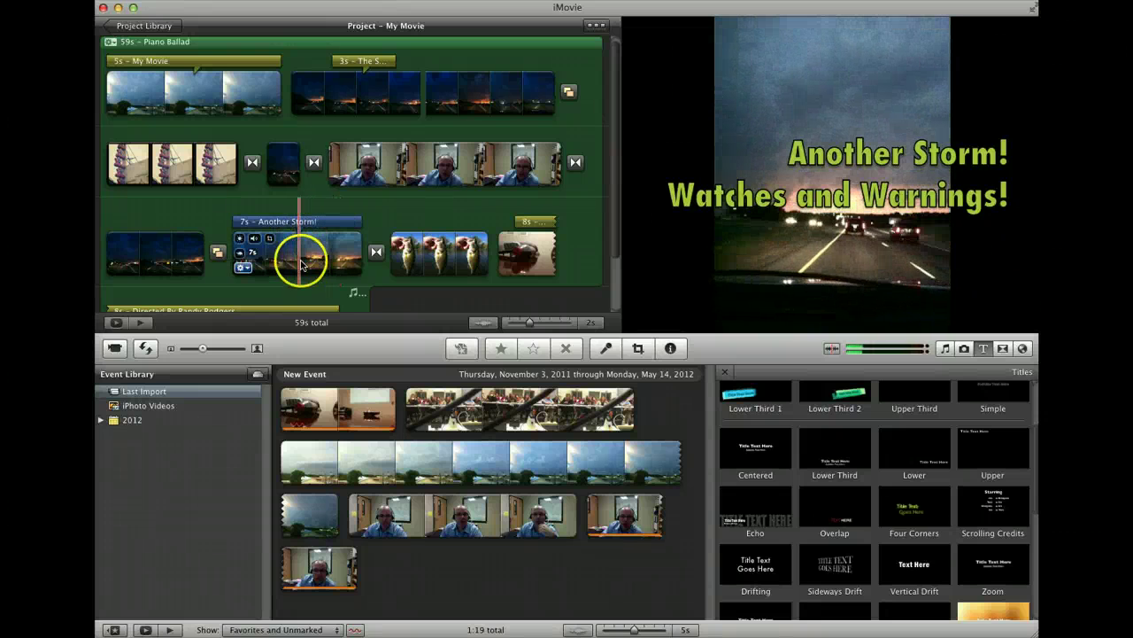
double_click(335, 222)
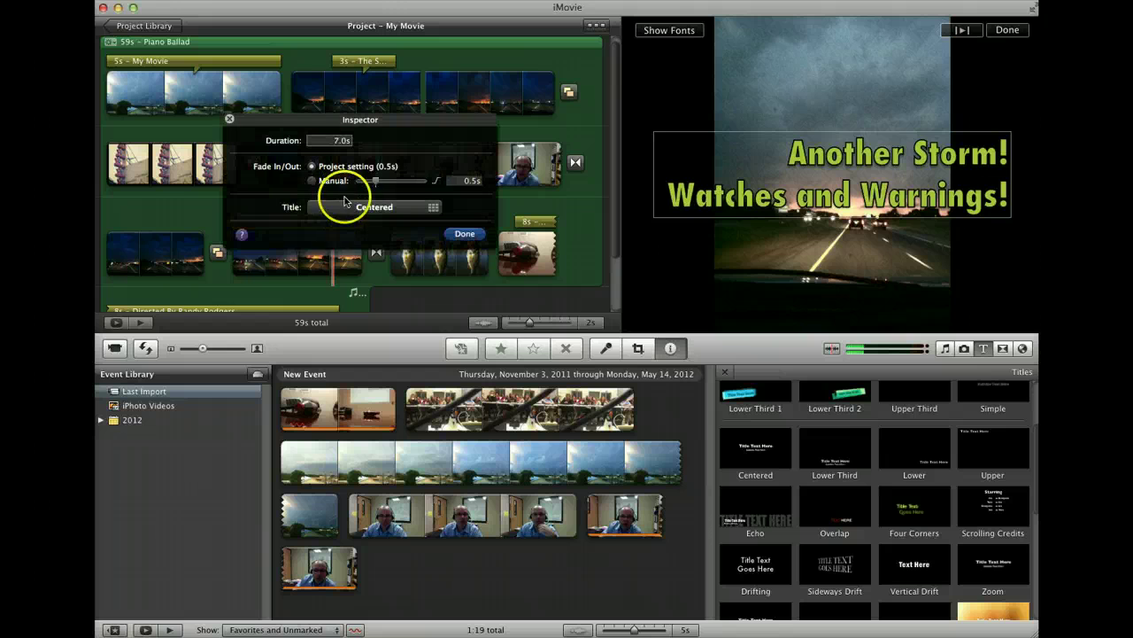
click(464, 232)
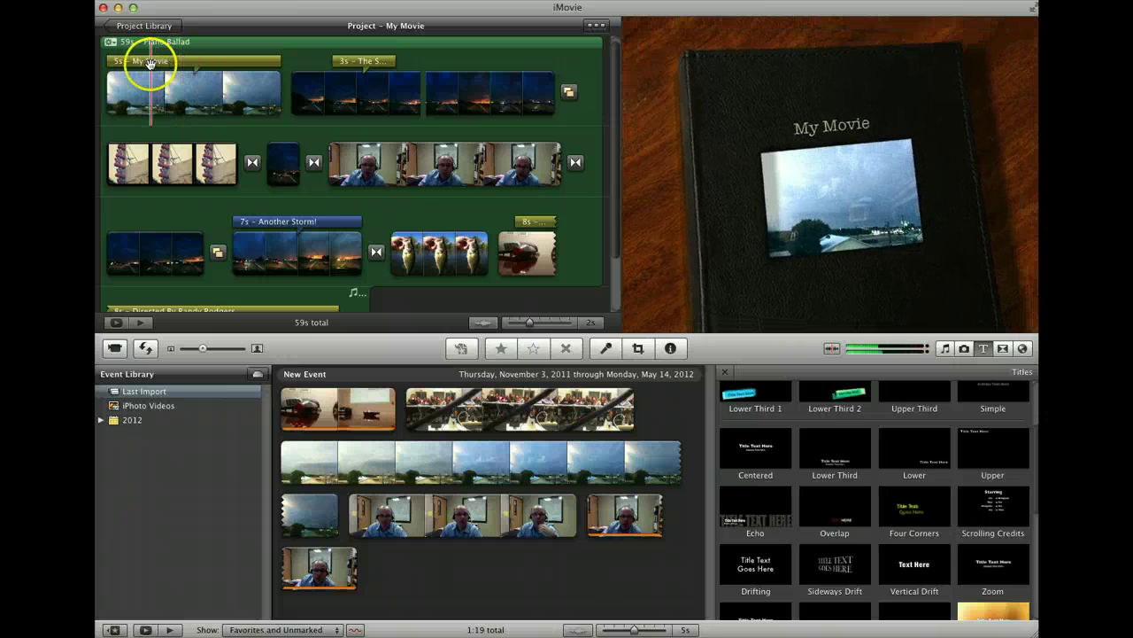
Step: Replace the opening 'My Movie' title text with 'Greatest Movie EVER!'
click(151, 62)
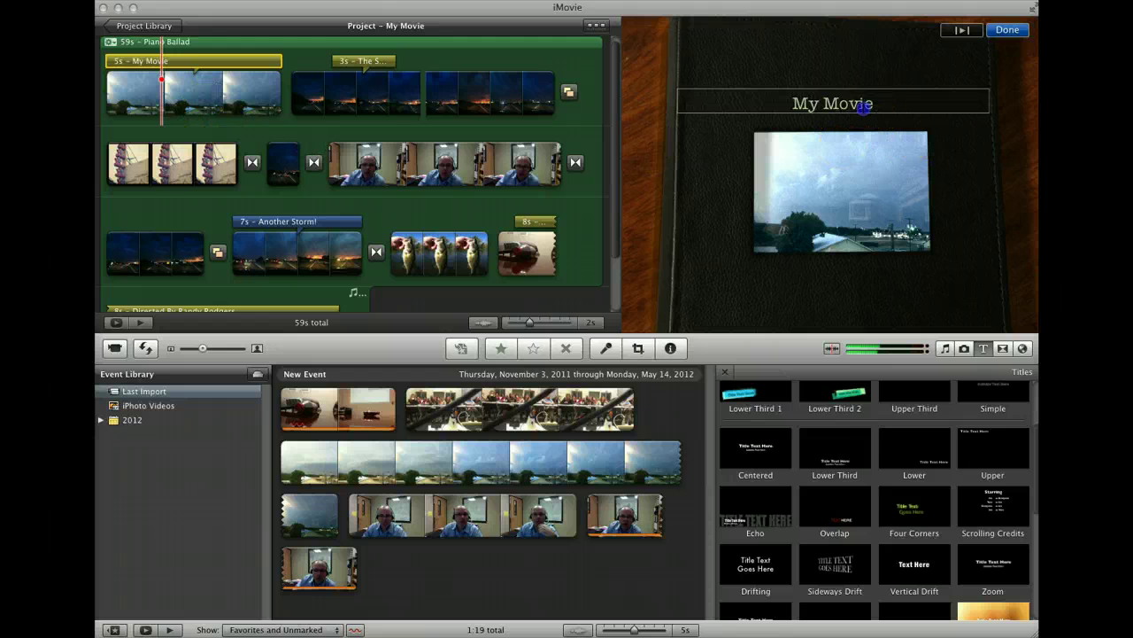
click(864, 112)
text(G)
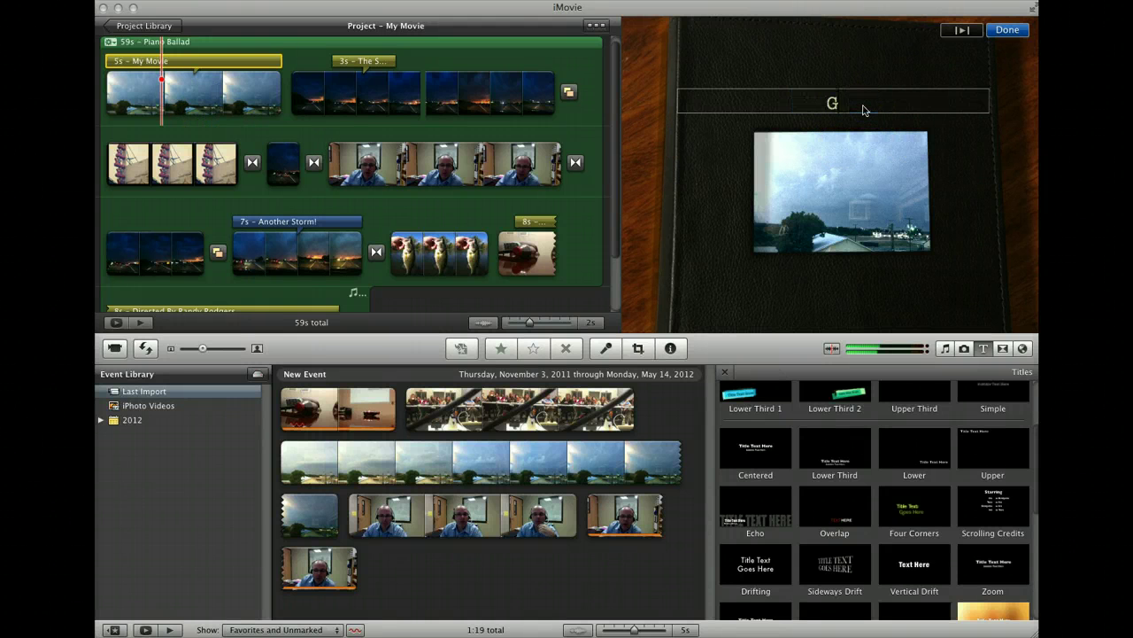
text(reatest Movi)
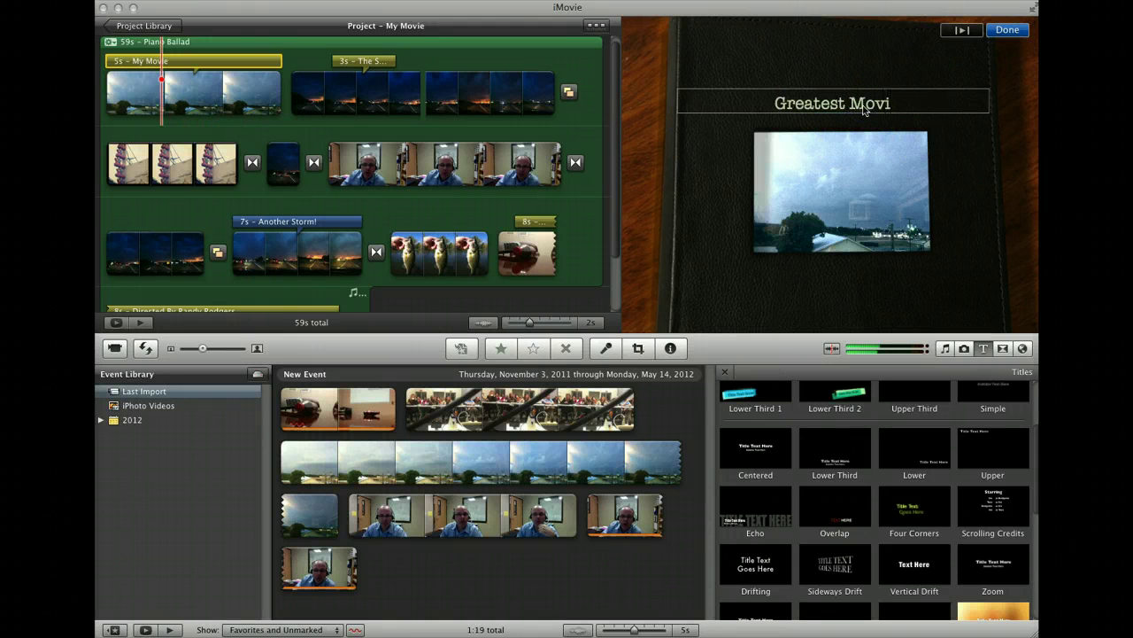
text(e EV)
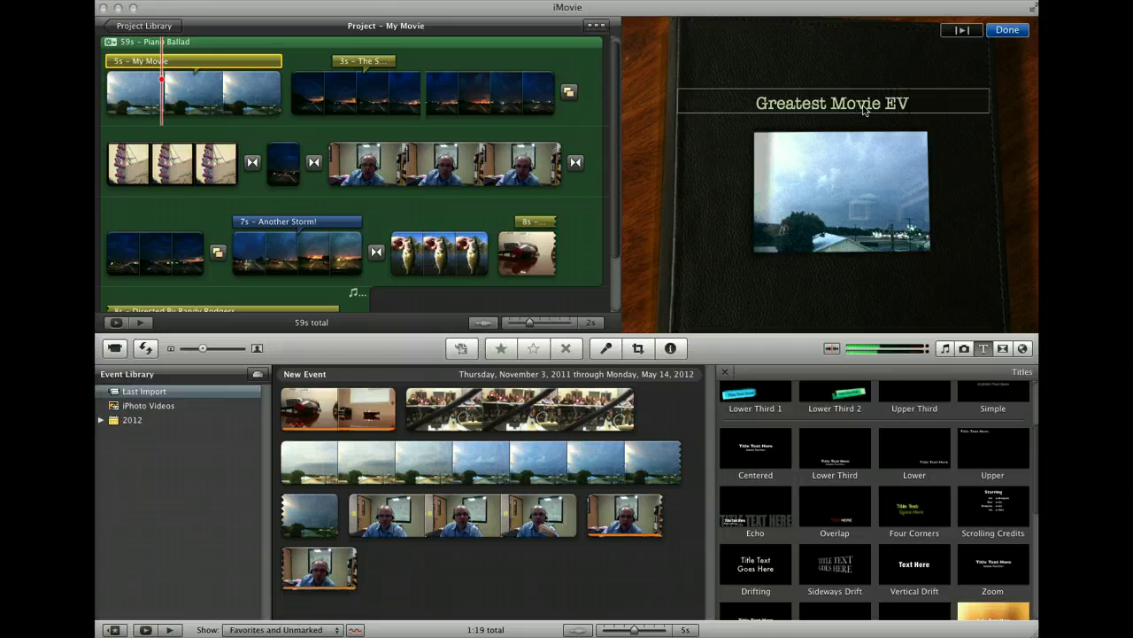
text(ER!)
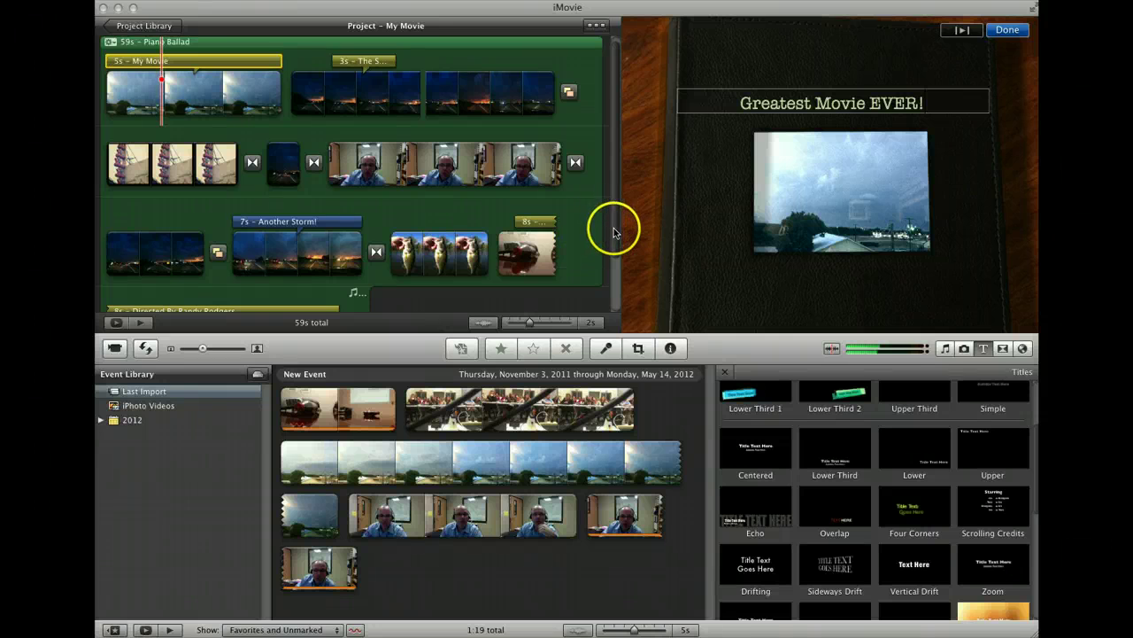
Step: Select the 'Directed By' credit title over the last clip of the timeline
scroll(615, 281, down, 3)
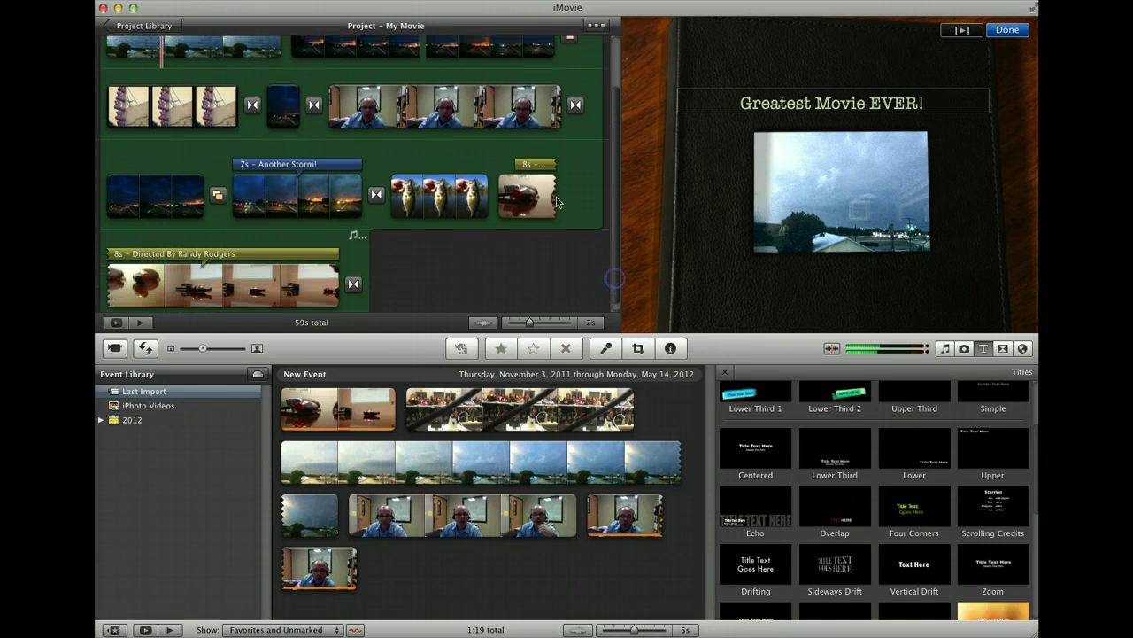
click(523, 165)
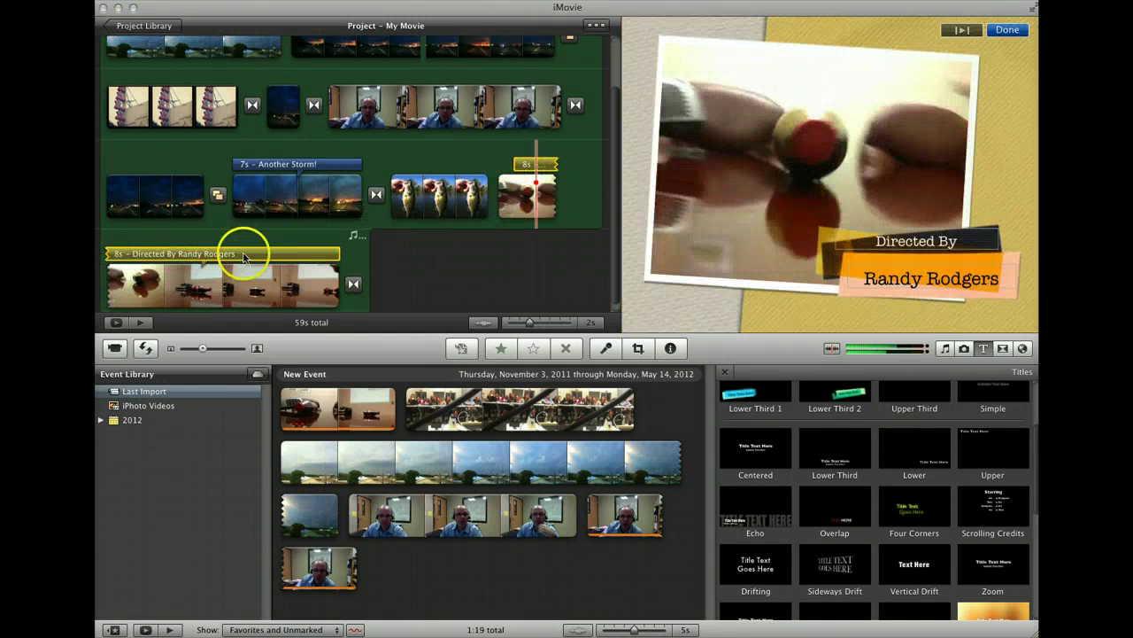